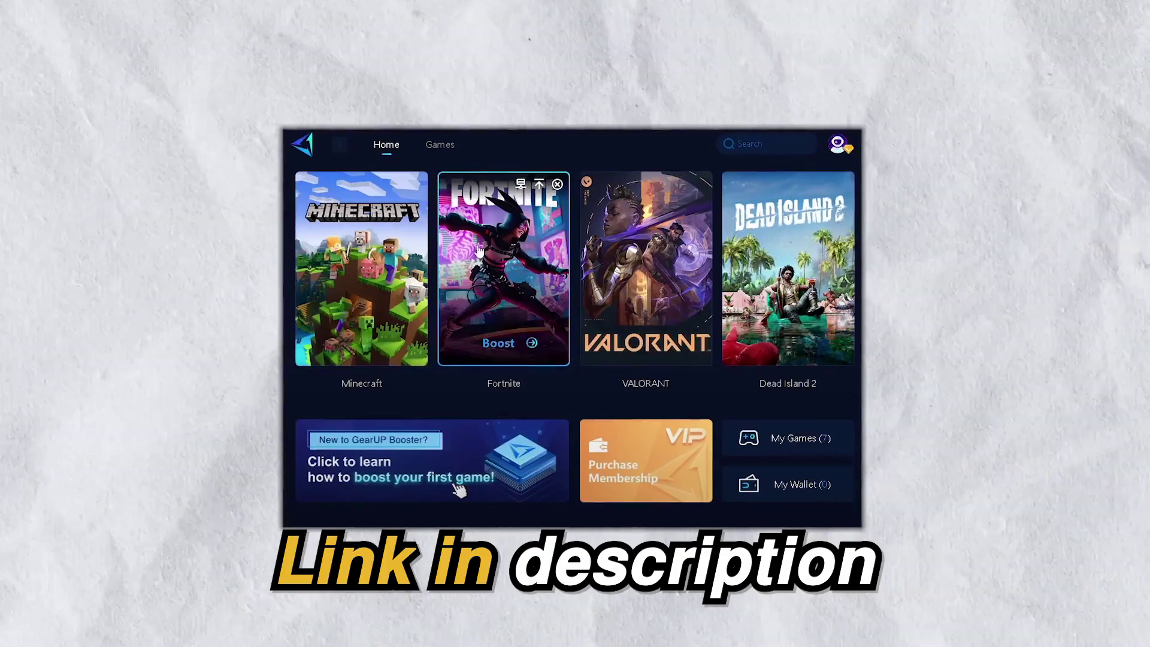
pyautogui.click(486, 303)
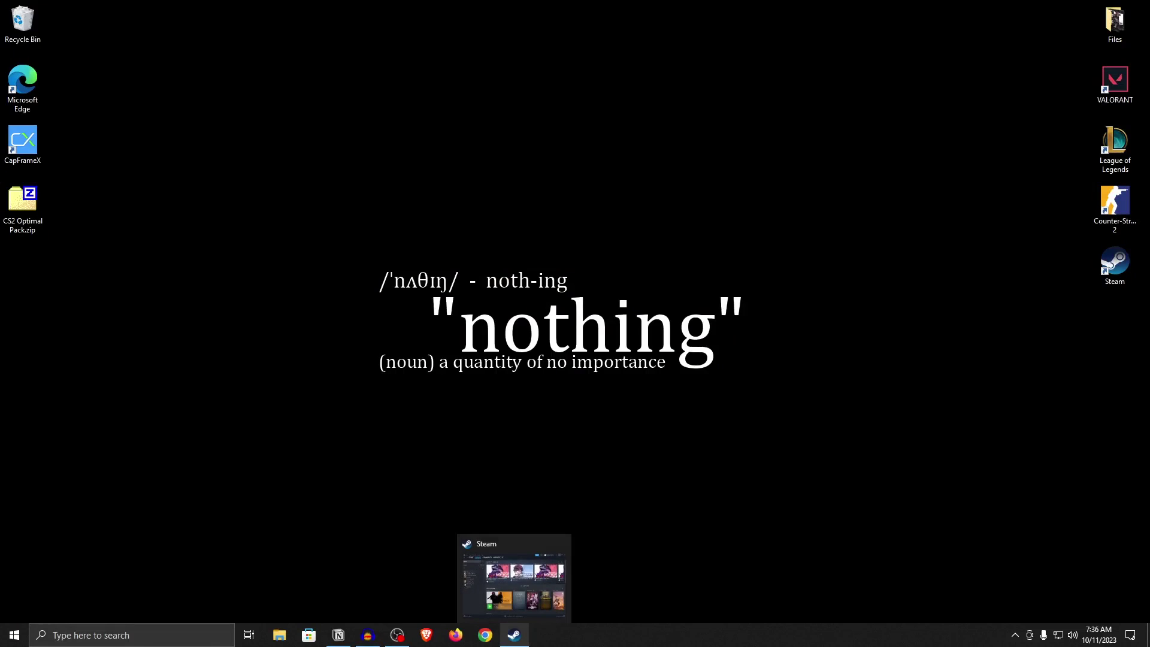
# - Open the properties of Counter-Strike 2 in the Steam library and review its DLC and Workshop content
pyautogui.click(513, 634)
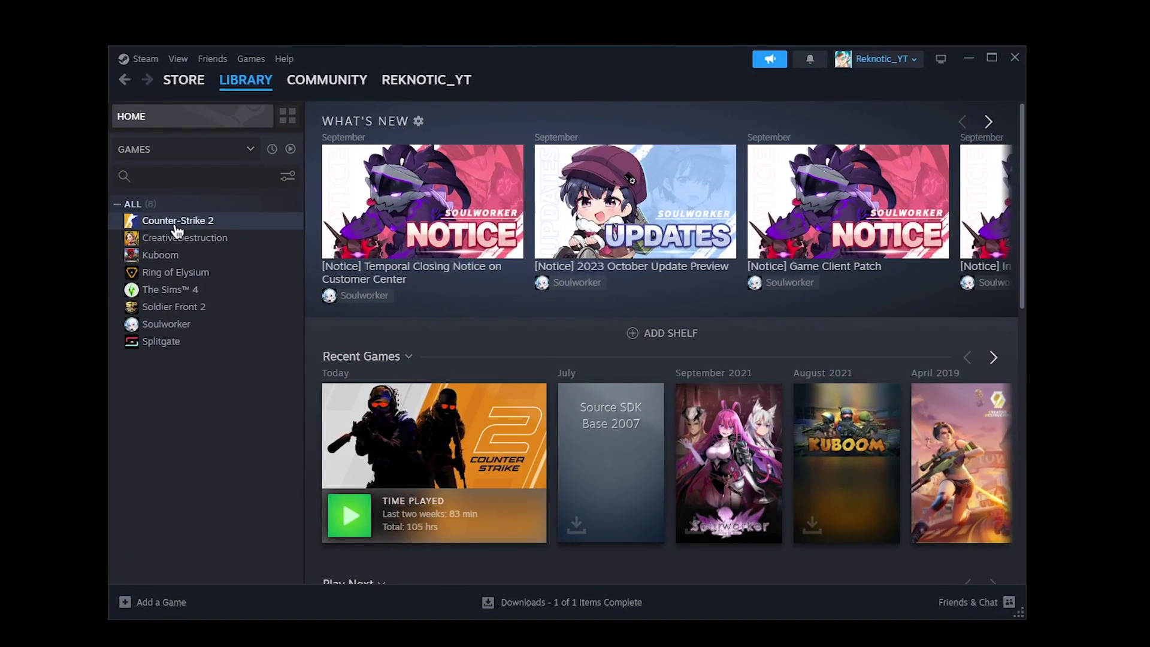
pyautogui.rightClick(174, 223)
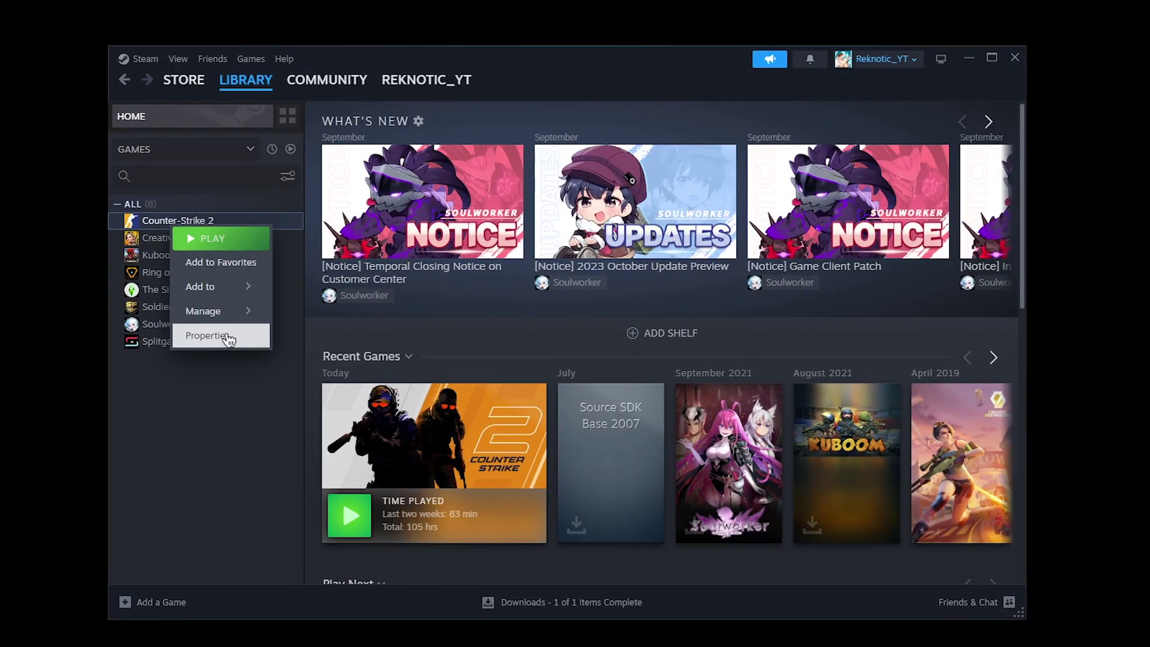
pyautogui.click(226, 336)
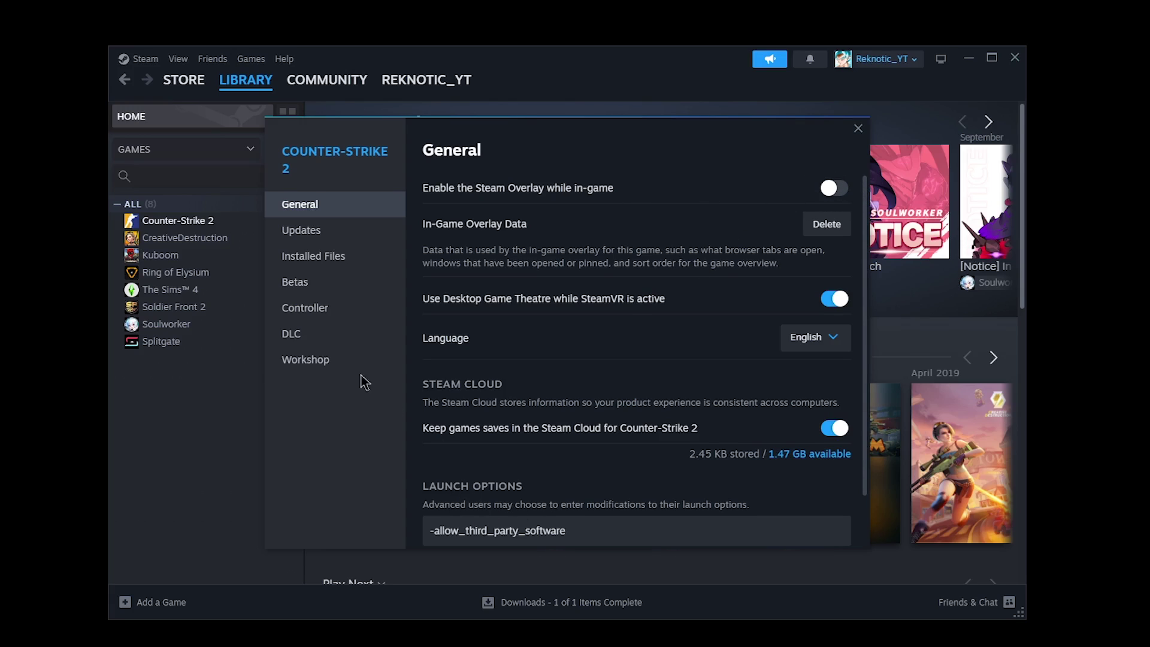
pyautogui.click(311, 343)
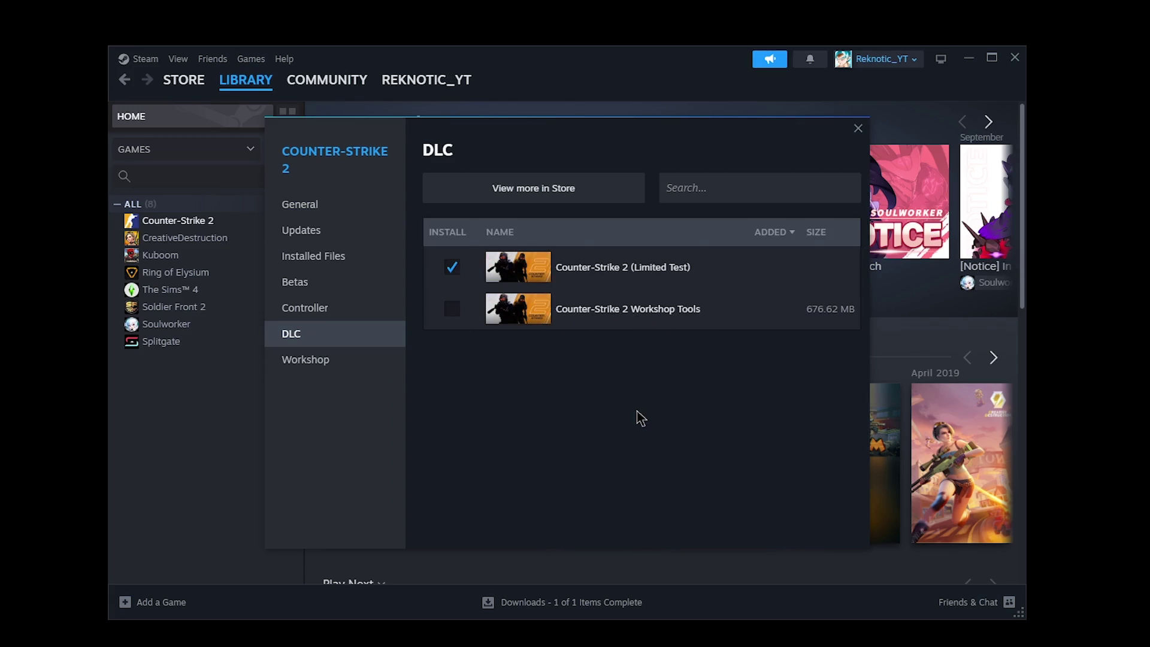
pyautogui.click(305, 361)
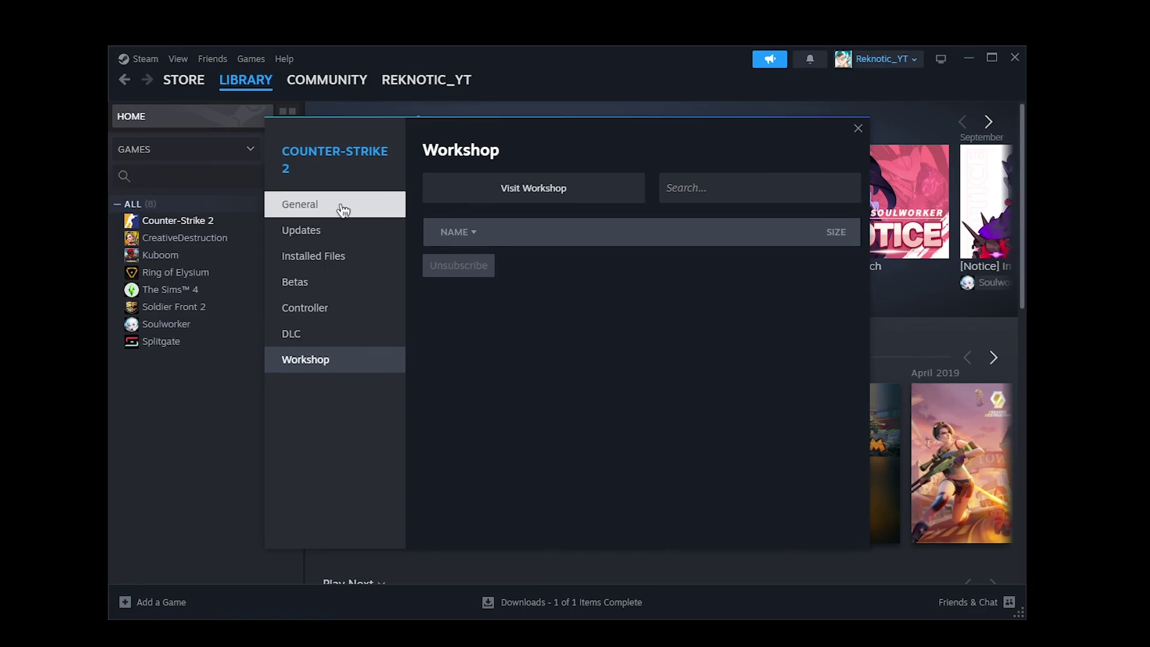
# - Set Counter-Strike 2's launch options to "-allow_third_party_software -high" and close its properties
pyautogui.click(386, 221)
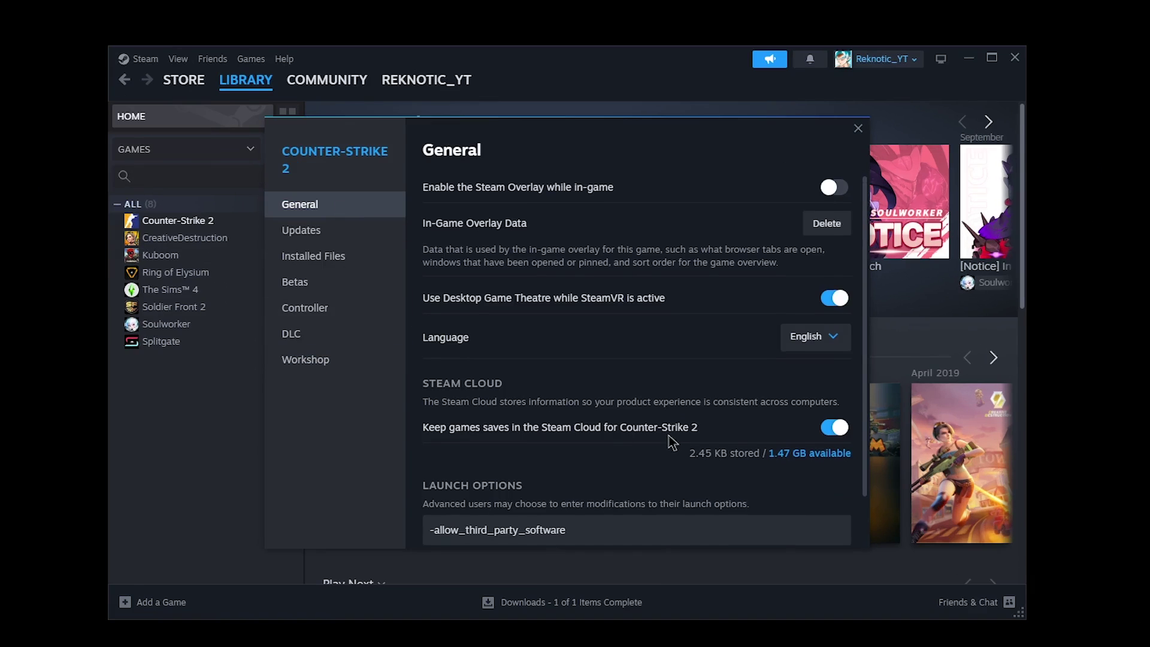
pyautogui.scroll(-1, 669, 442)
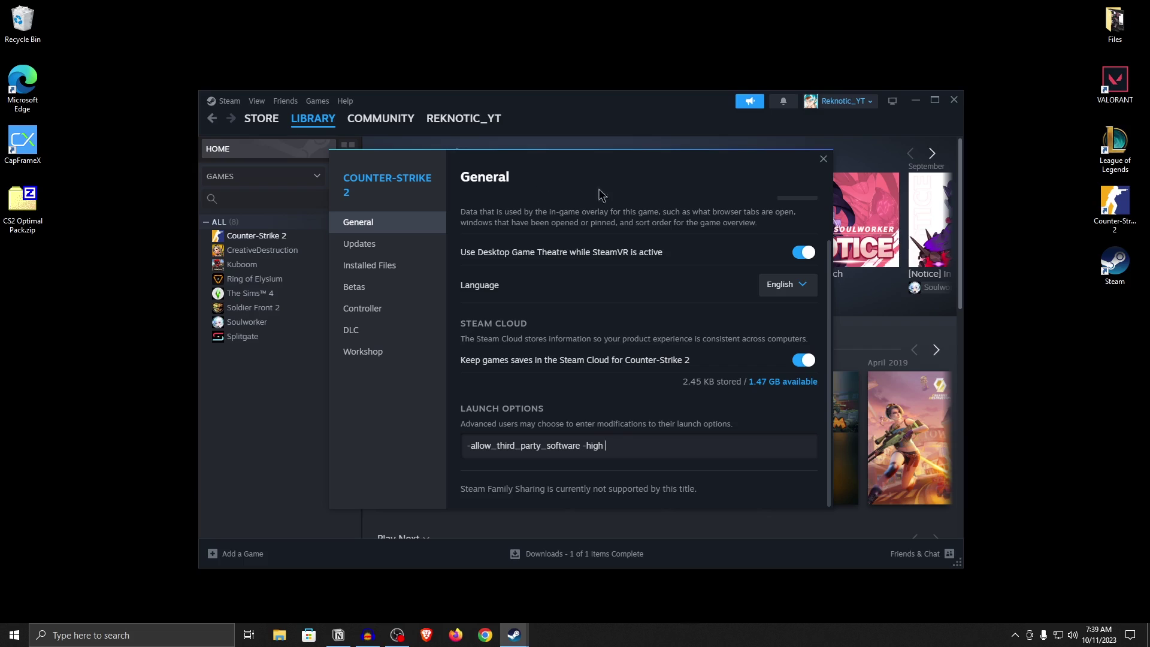
pyautogui.click(823, 159)
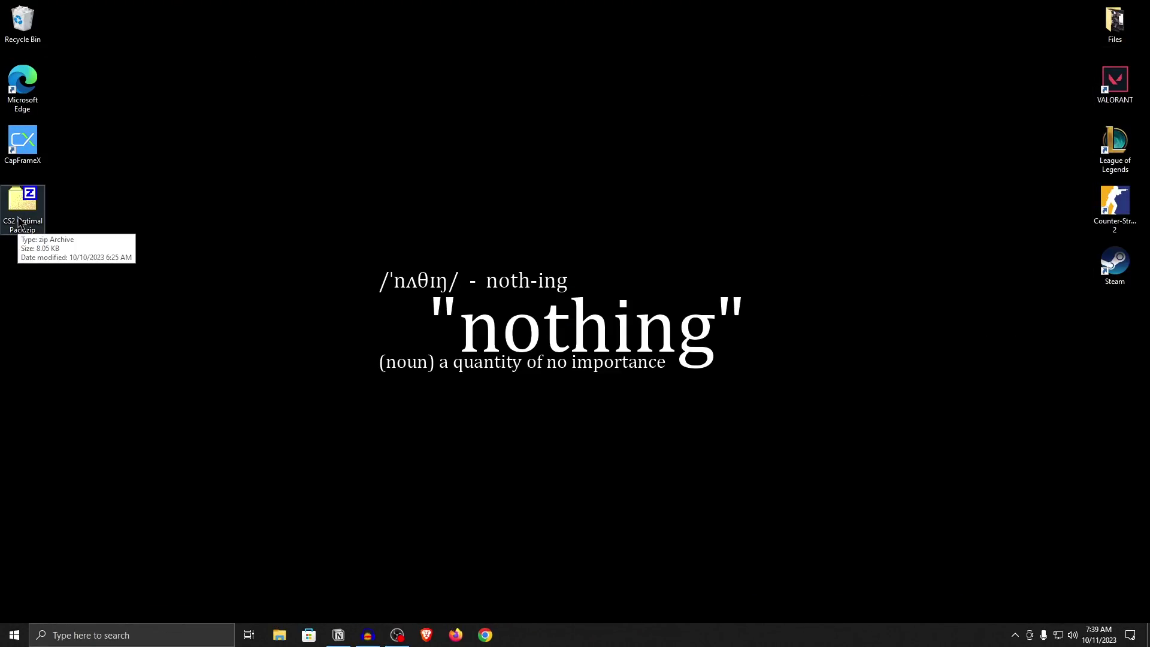
# - Extract the CS2 Optimal Pack folder from CS2 Optimal Pack.zip onto the desktop and open the extracted folder
pyautogui.doubleClick(18, 221)
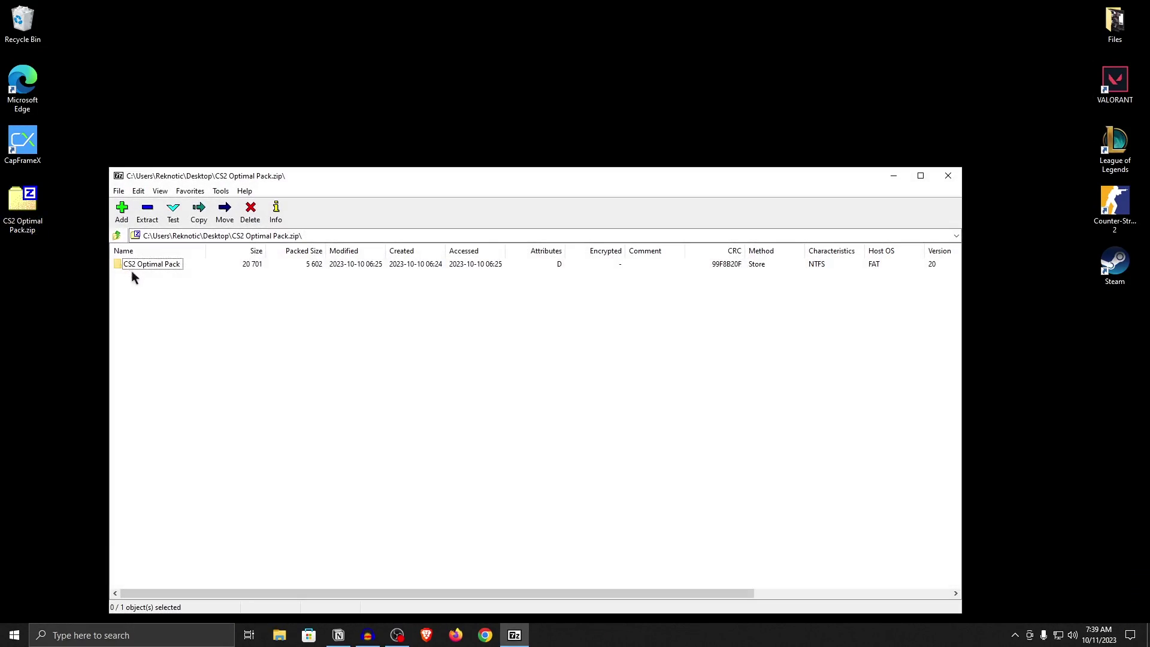
pyautogui.moveTo(159, 267); pyautogui.dragTo(129, 276)
pyautogui.moveTo(25, 315); pyautogui.dragTo(26, 312)
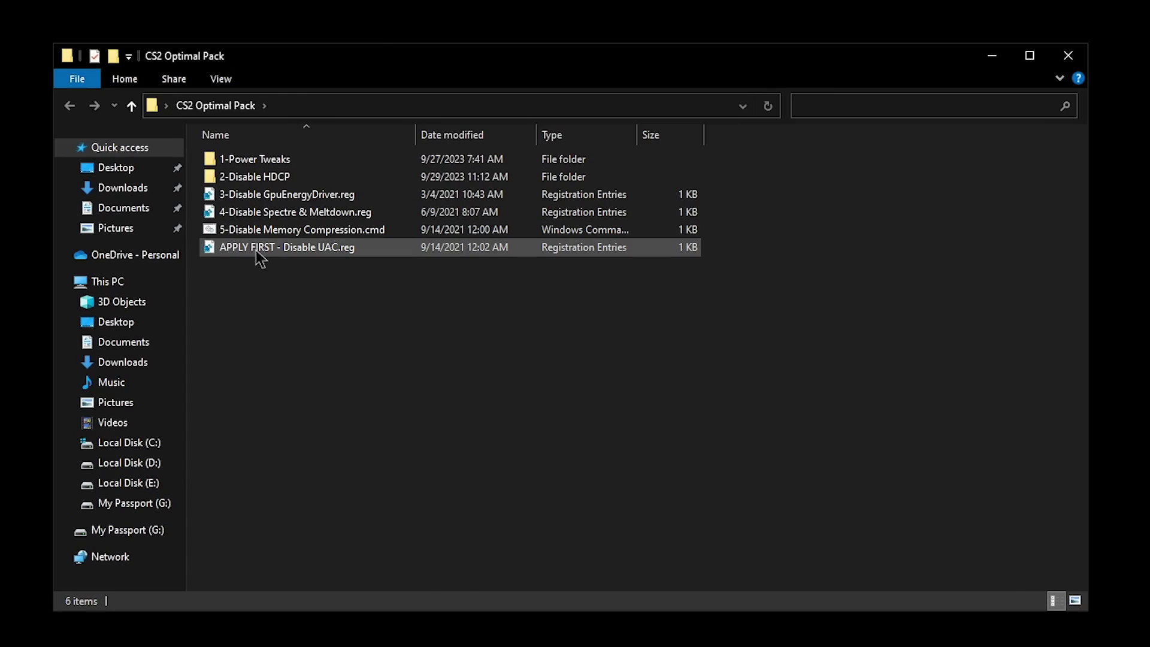
# - Merge "APPLY FIRST - Disable UAC.reg" from the CS2 Optimal Pack folder into the registry
pyautogui.doubleClick(304, 258)
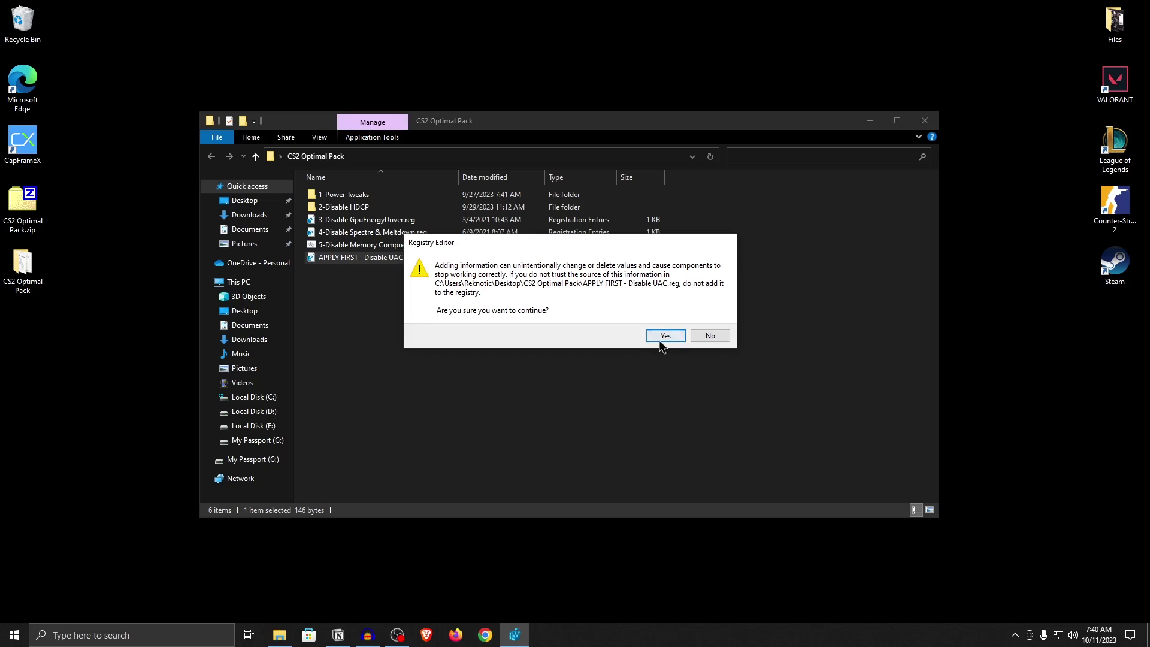
pyautogui.click(701, 354)
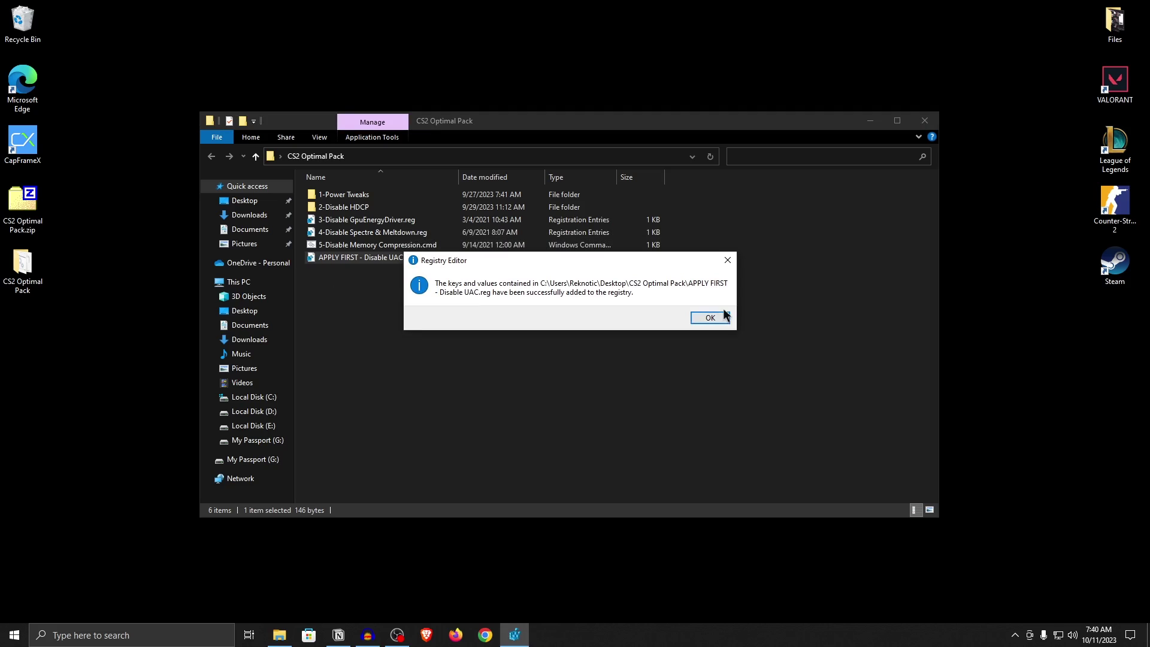
pyautogui.click(715, 317)
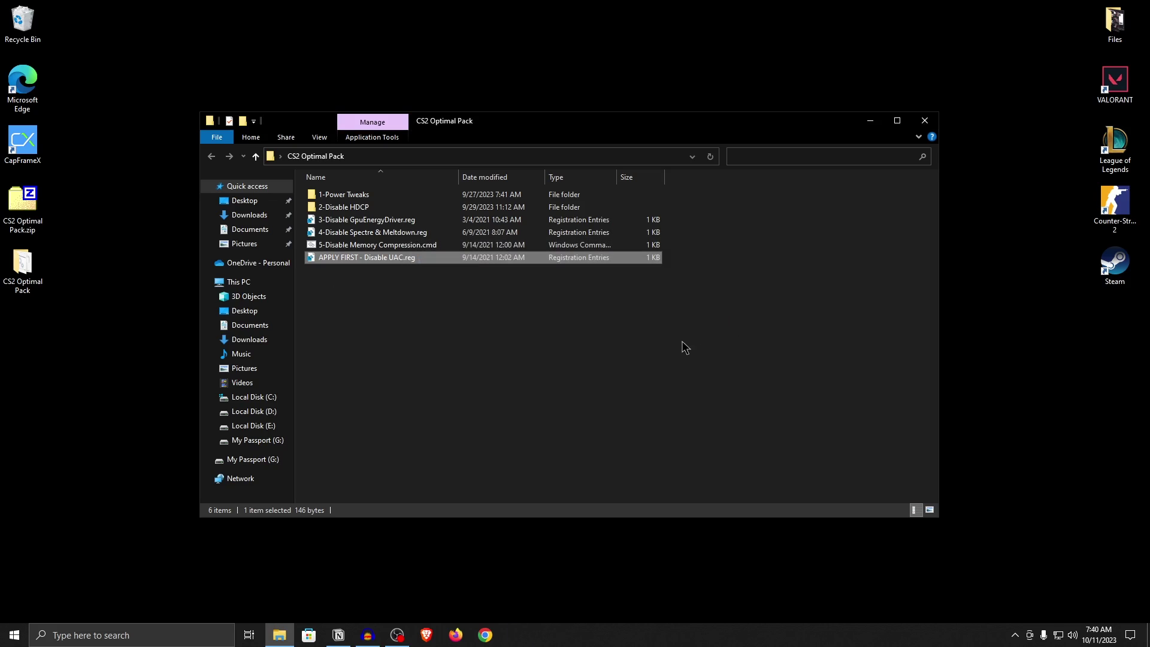
pyautogui.press('super')
pyautogui.click(603, 355)
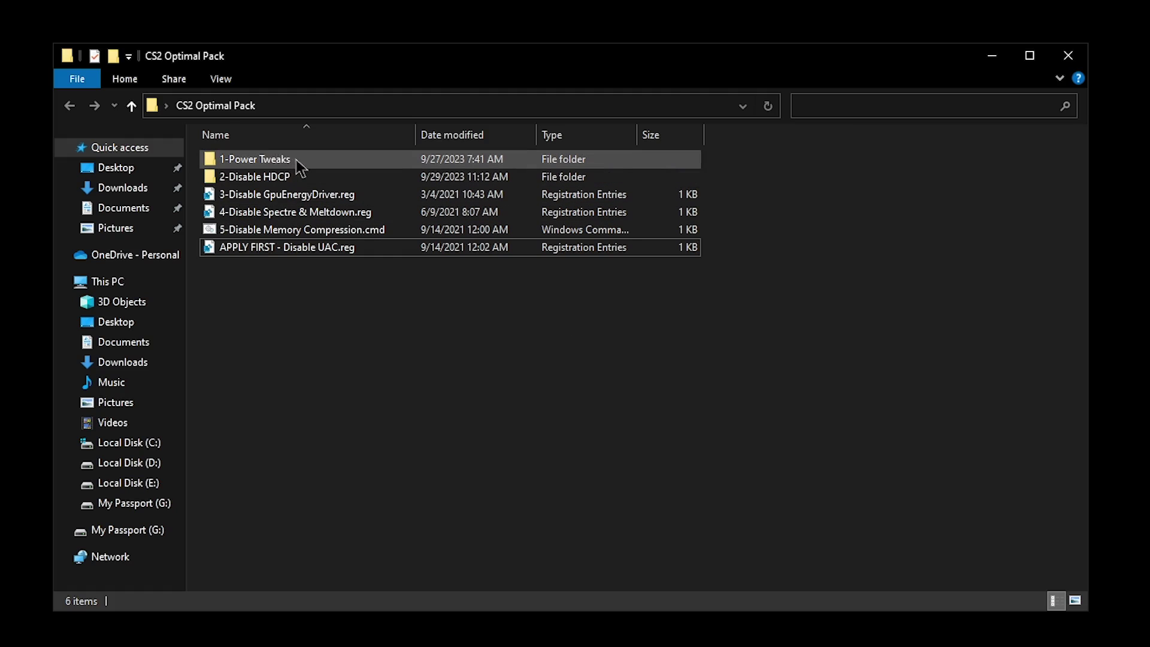
# - Merge 1-Import_Power_Plan.reg from the 1-Power Tweaks folder into the registry and refresh the folder
pyautogui.doubleClick(378, 194)
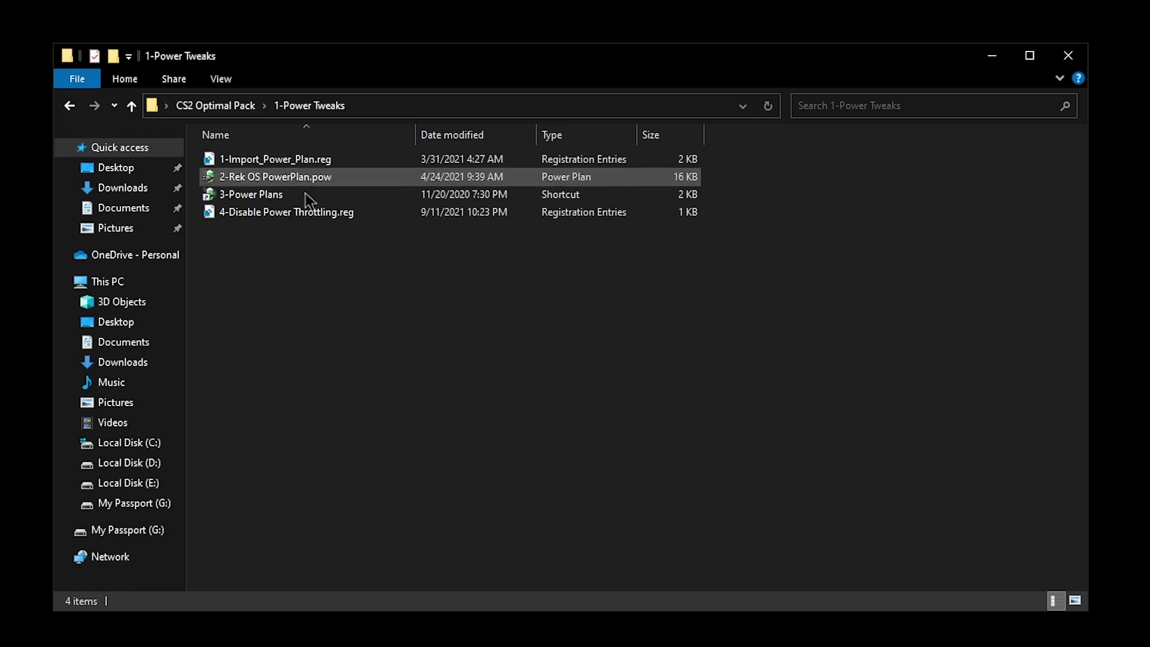
pyautogui.doubleClick(330, 163)
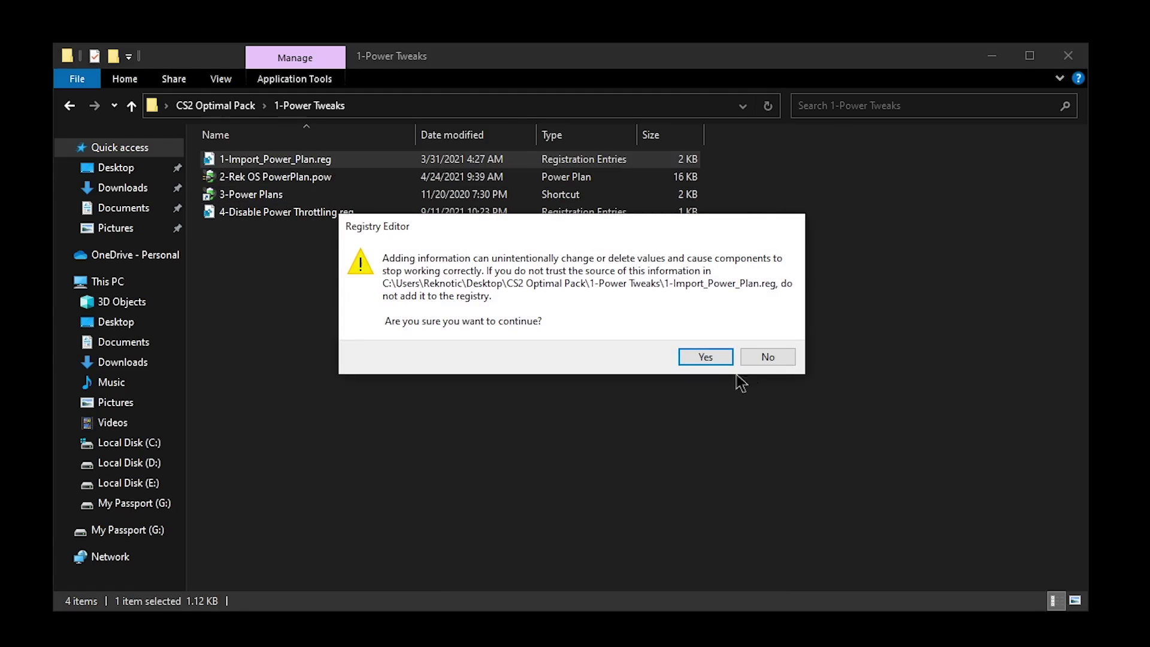
pyautogui.click(700, 357)
pyautogui.click(718, 317)
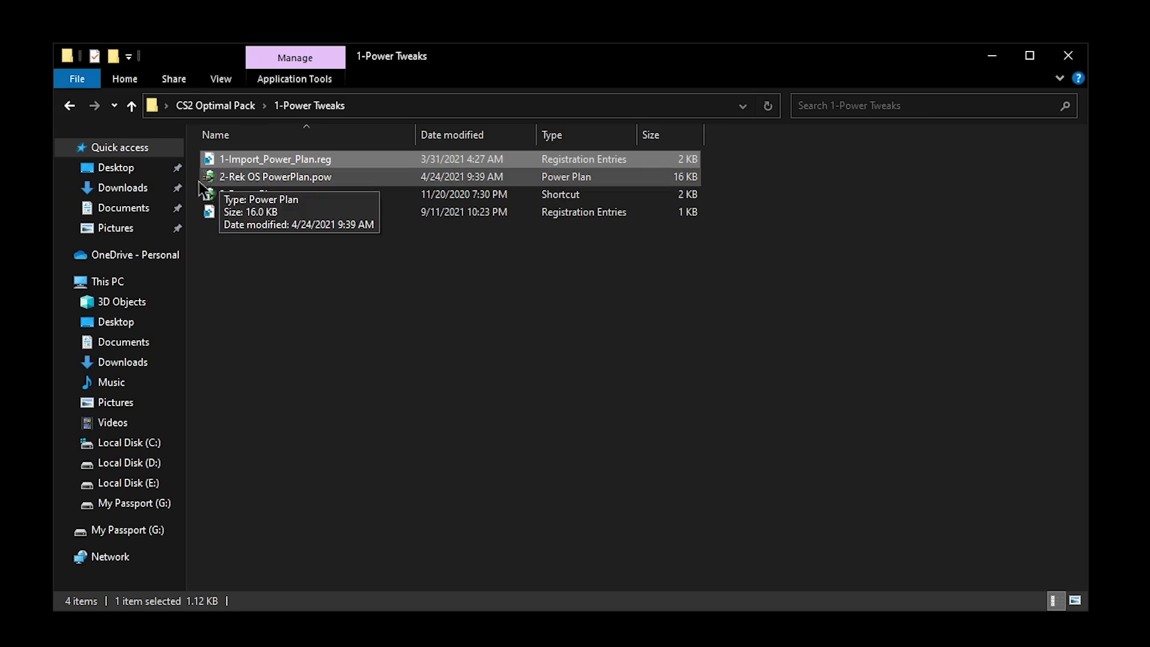
pyautogui.rightClick(495, 307)
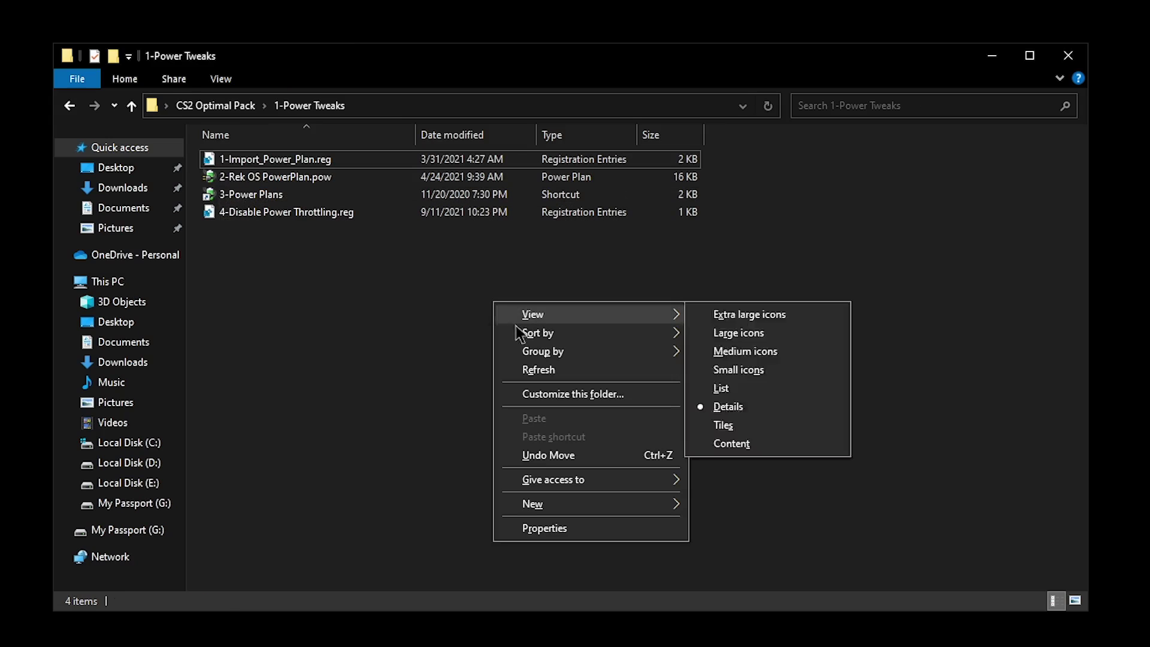
pyautogui.click(538, 369)
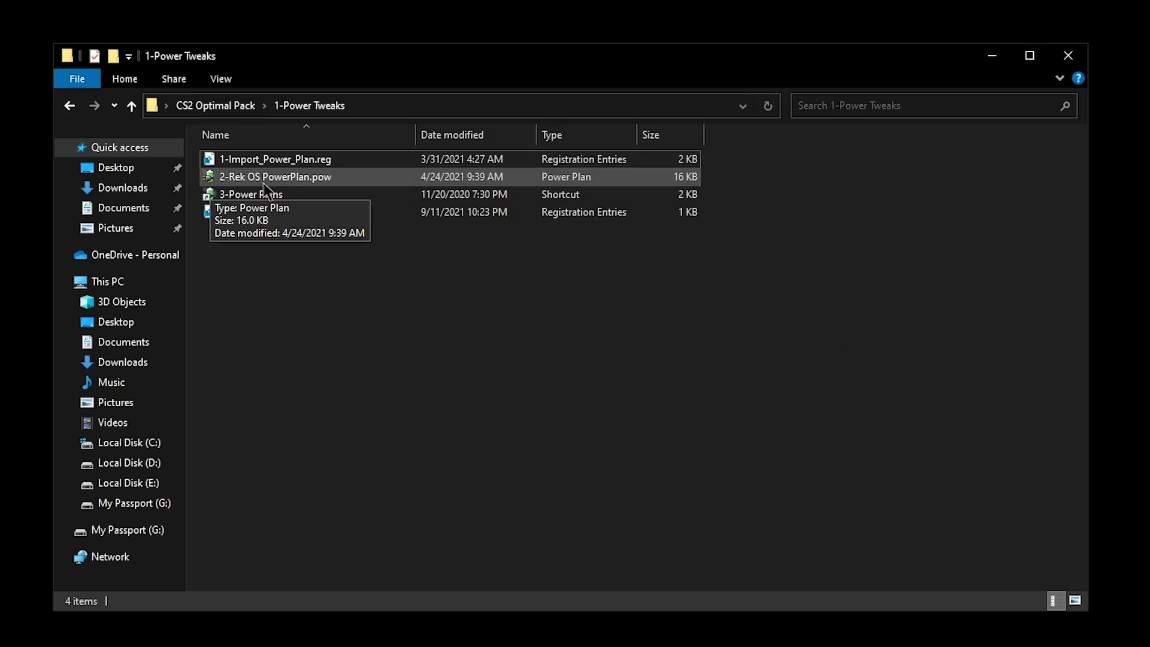
# - Import 2-Rek OS PowerPlan.pow and activate the last-listed Rek OS PowerPlan in the Windows power options
pyautogui.click(368, 183)
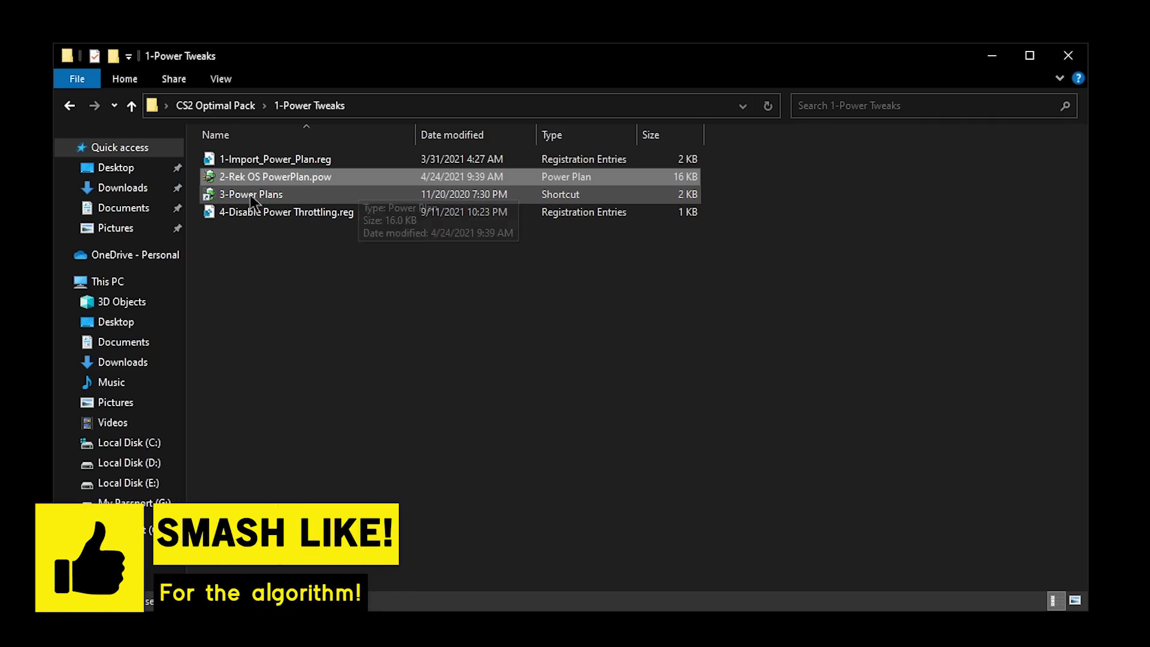
pyautogui.click(340, 220)
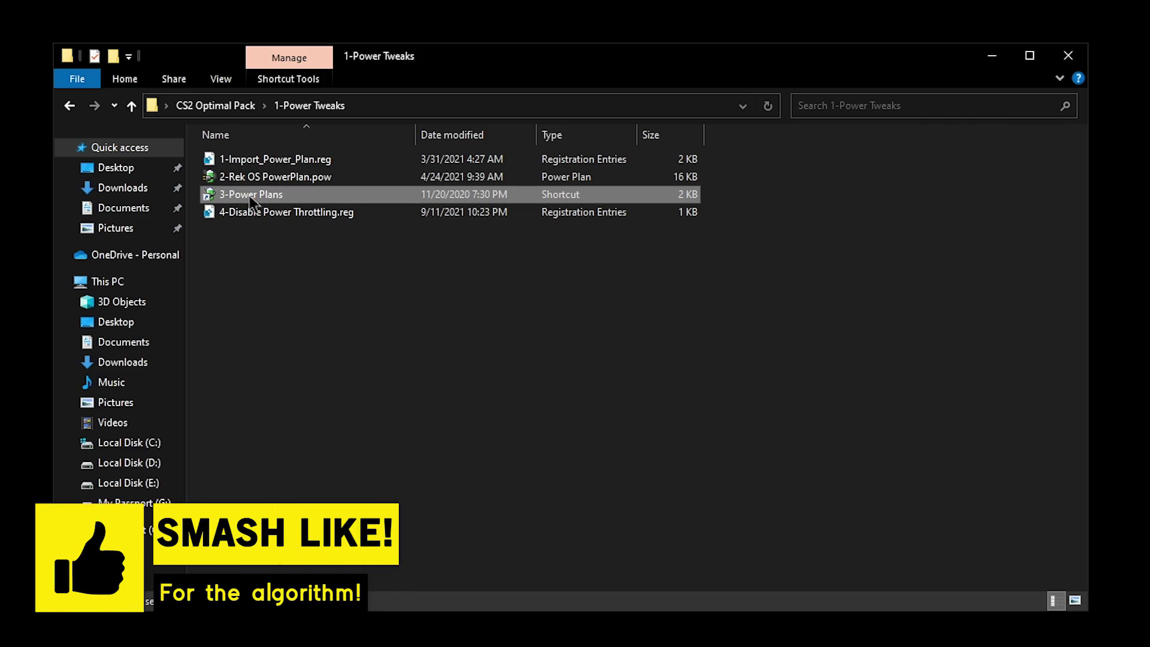
pyautogui.doubleClick(252, 197)
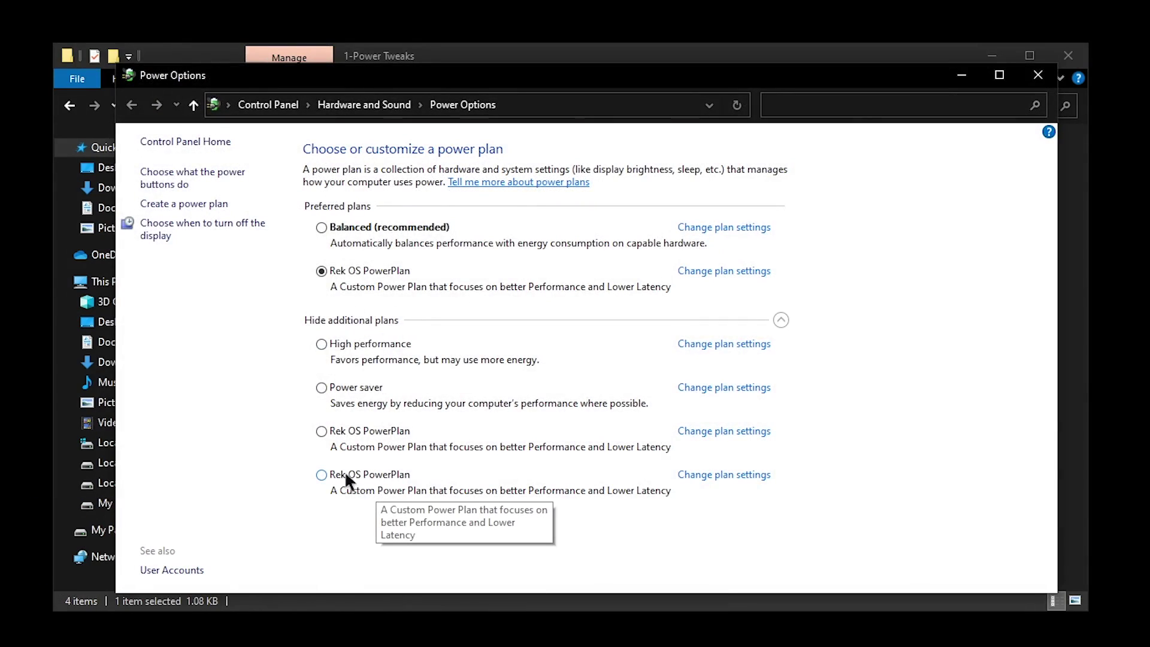
pyautogui.click(369, 473)
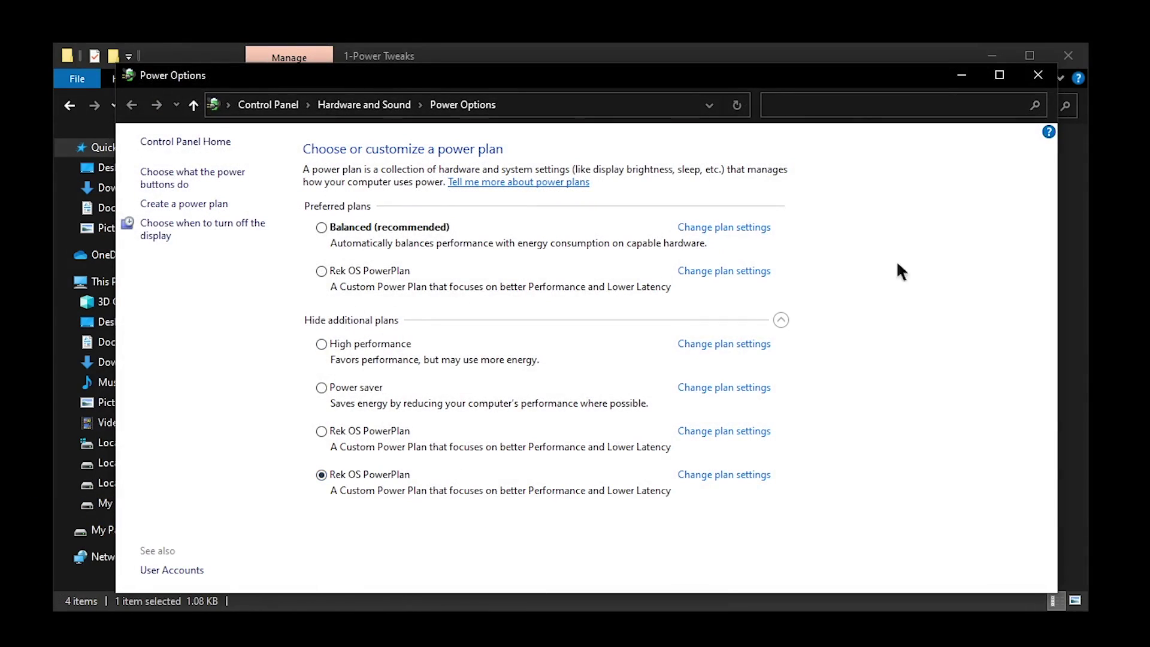
pyautogui.click(1037, 74)
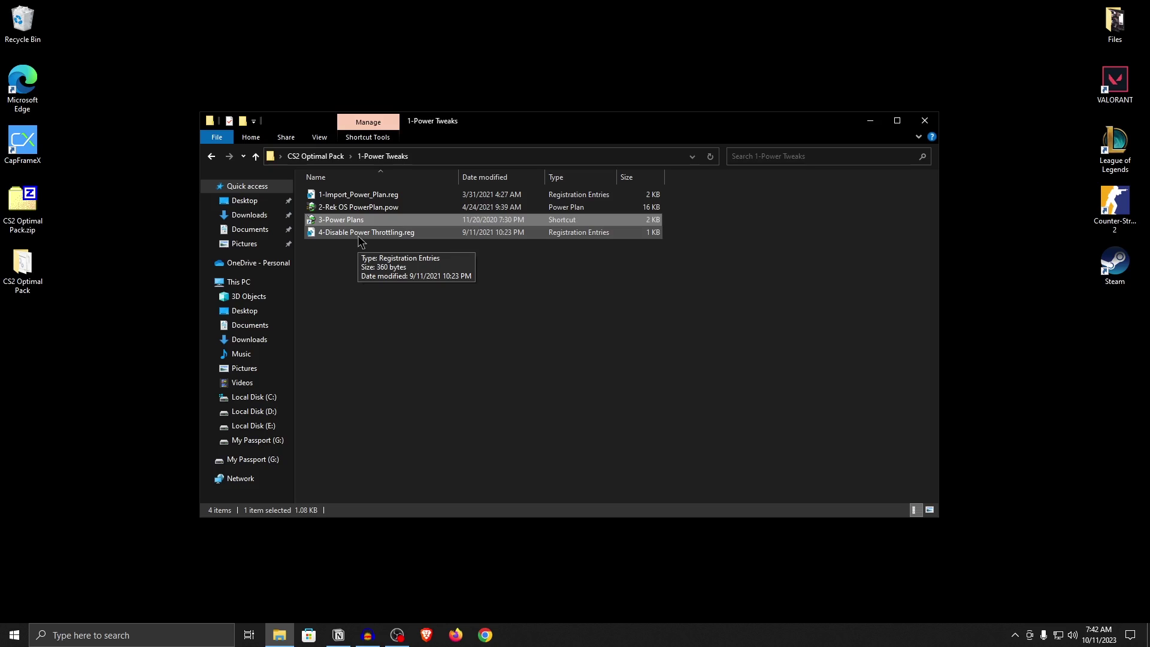
# - Merge "4-Disable Power Throttling.reg" from the 1-Power Tweaks folder into the registry
pyautogui.click(410, 234)
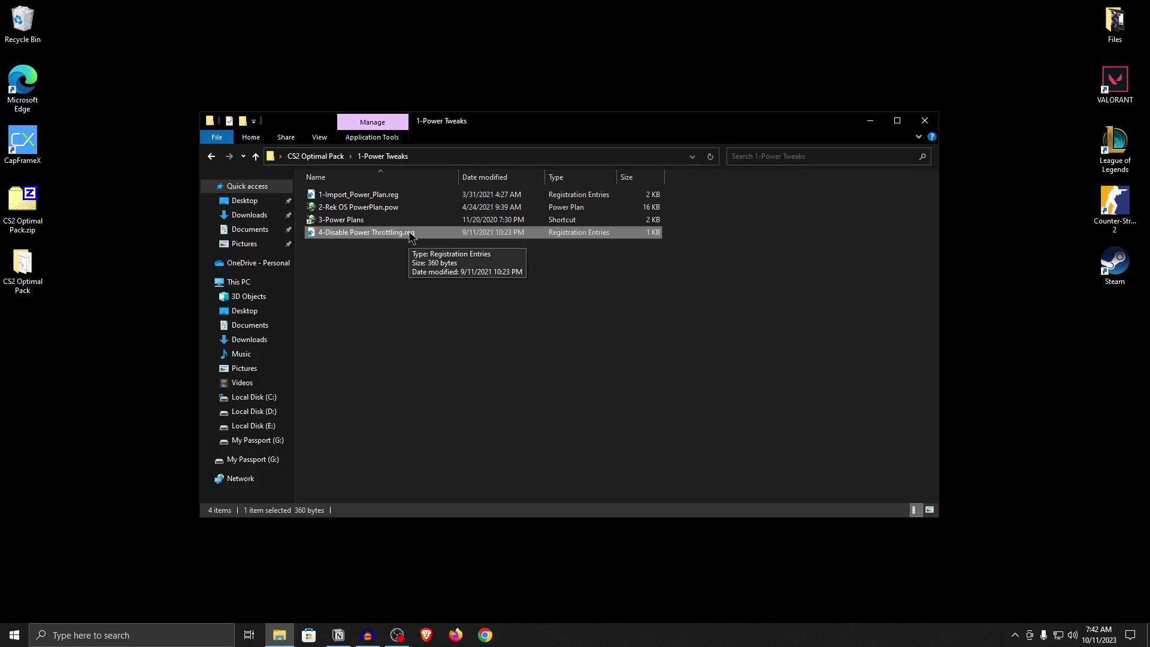
pyautogui.doubleClick(410, 234)
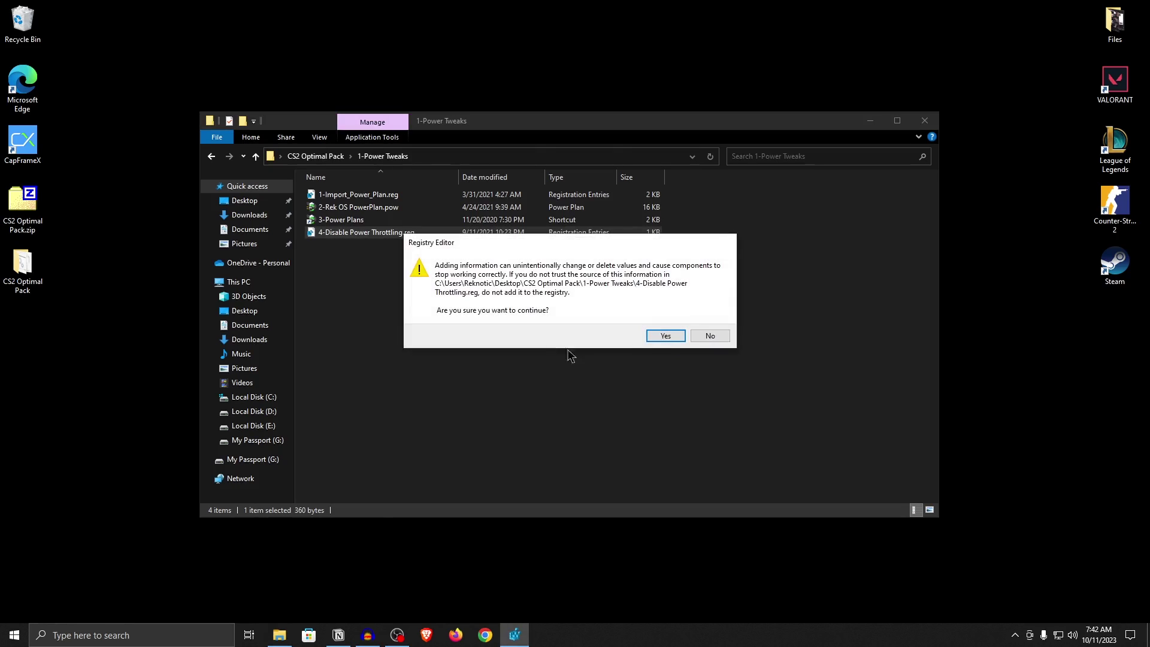
pyautogui.click(662, 334)
pyautogui.click(719, 317)
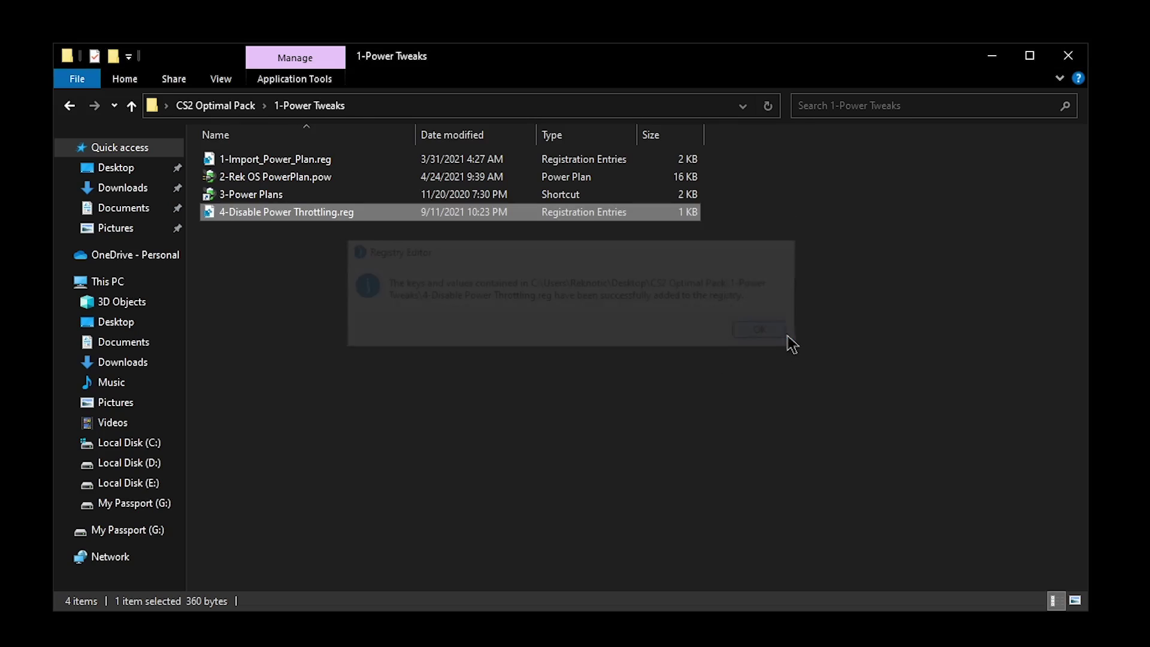
# - Merge "Disable HDCP.reg" from the pack's 2-Disable HDCP folder into the registry
pyautogui.click(69, 106)
pyautogui.doubleClick(285, 179)
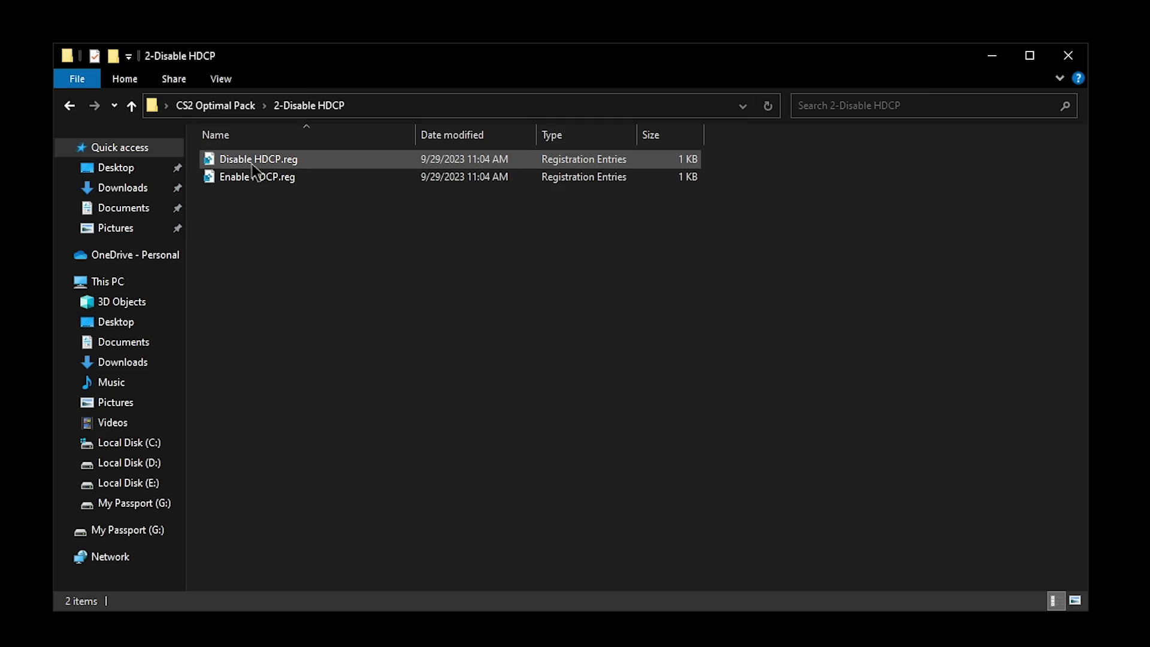
pyautogui.doubleClick(341, 195)
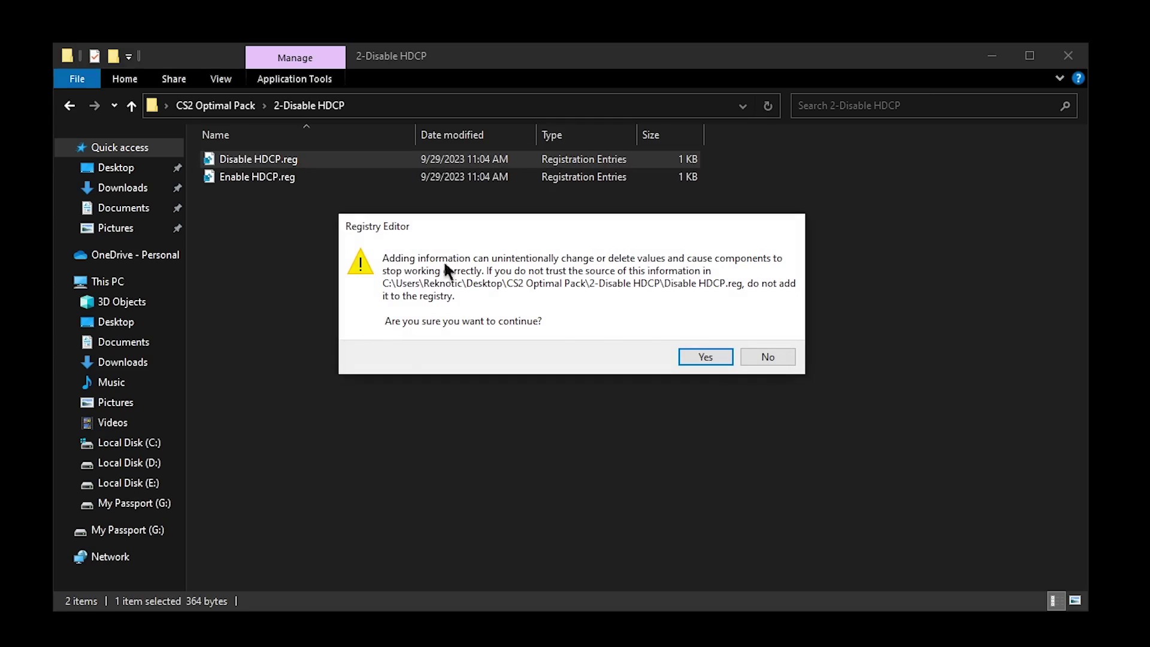
pyautogui.click(710, 355)
pyautogui.click(782, 324)
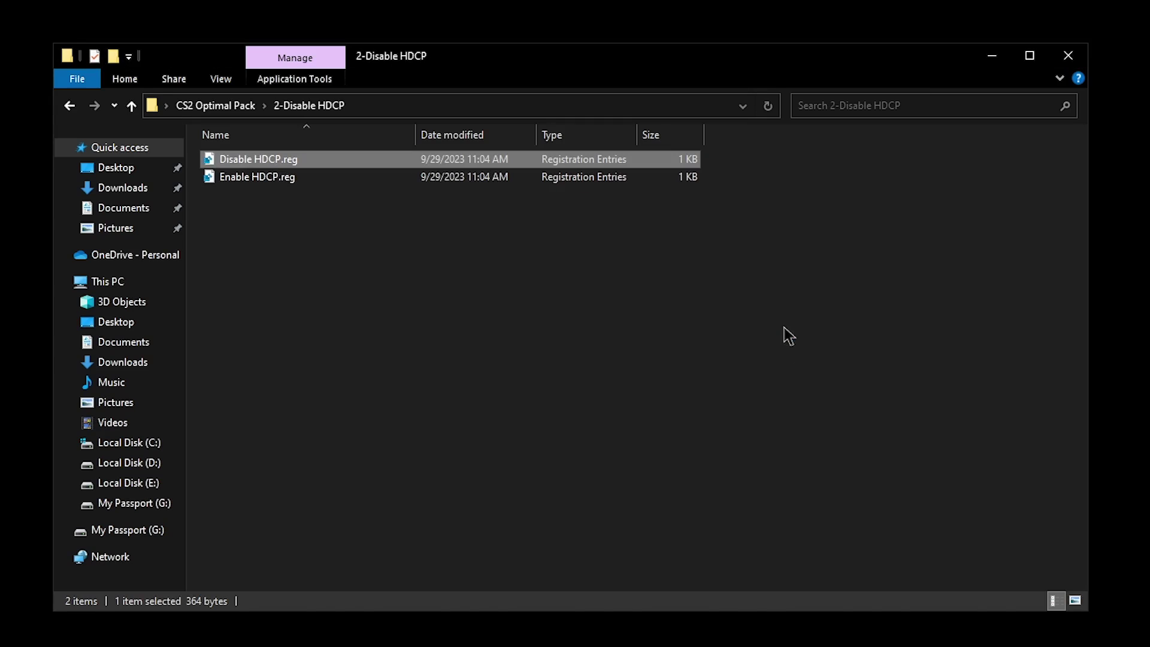
# - Return to the CS2 Optimal Pack folder and merge "3-Disable GpuEnergyDriver.reg" into the registry
pyautogui.click(210, 156)
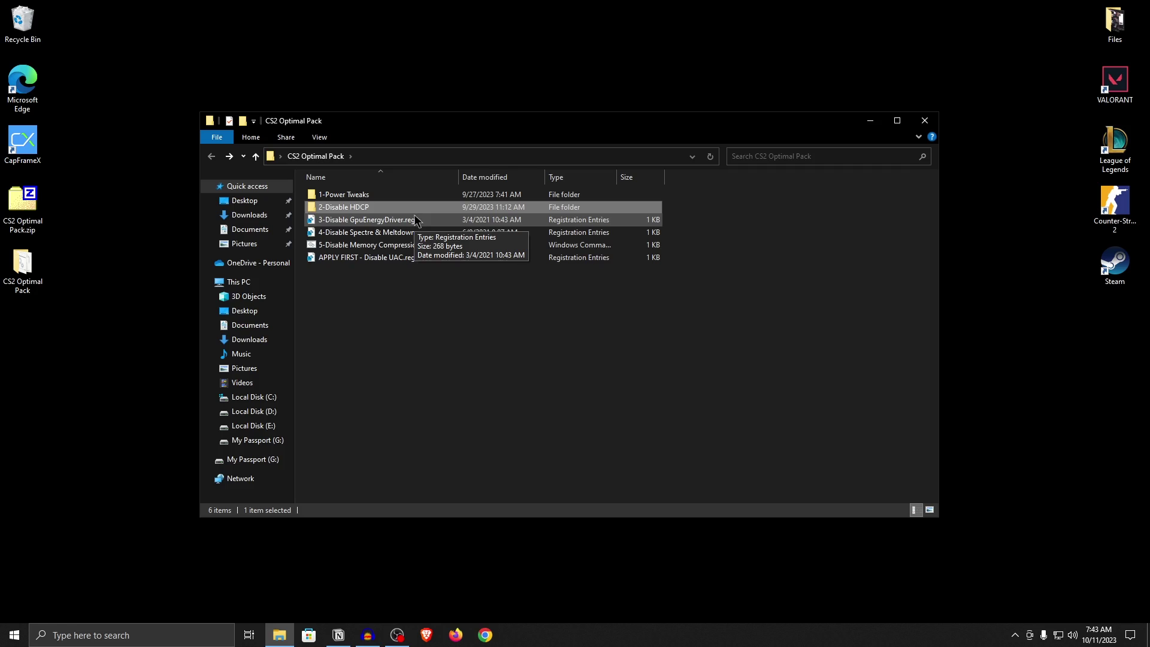
pyautogui.doubleClick(416, 220)
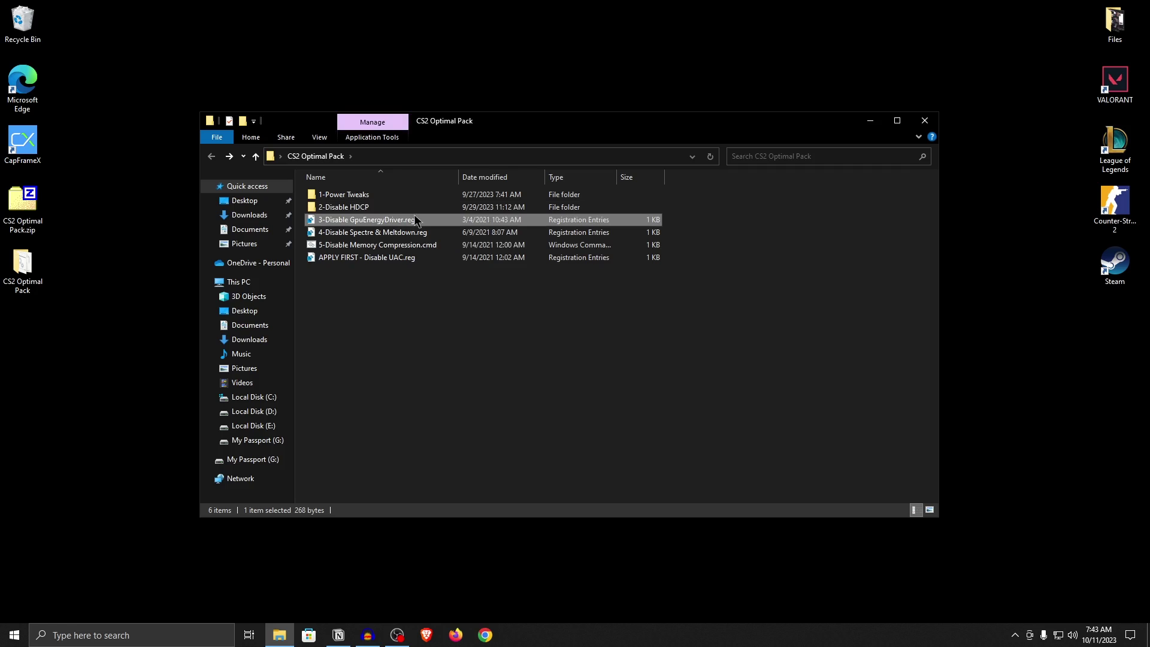
pyautogui.click(664, 334)
pyautogui.click(710, 318)
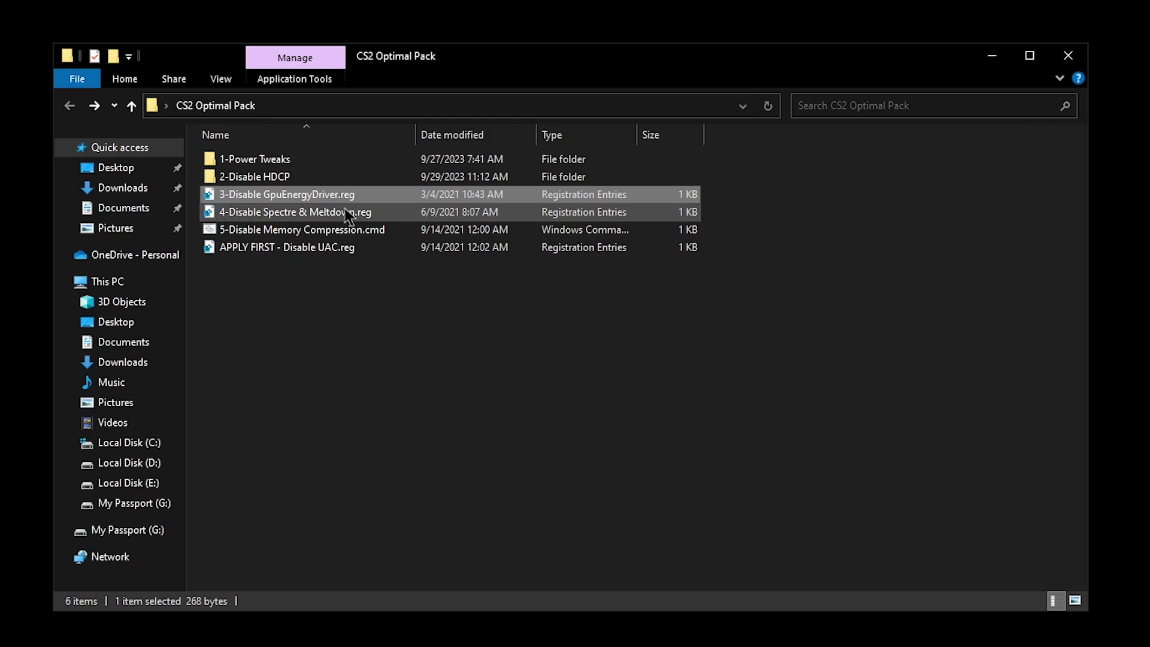
# - Merge "4-Disable Spectre & Meltdown.reg" from the CS2 Optimal Pack folder into the registry
pyautogui.click(419, 232)
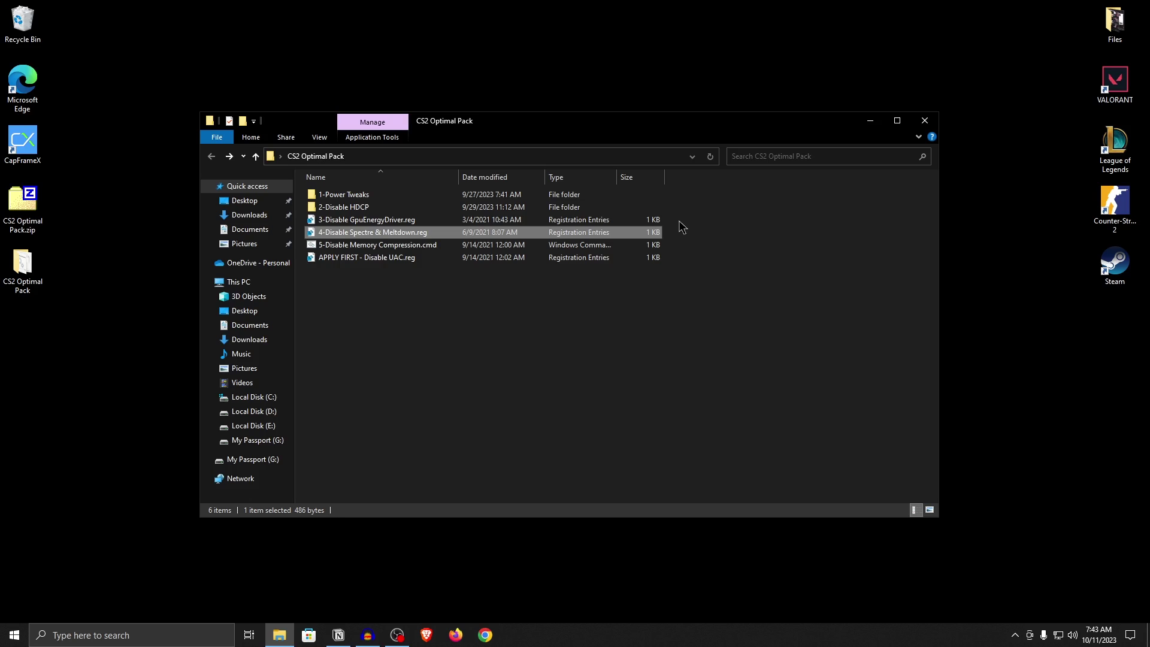
pyautogui.doubleClick(446, 233)
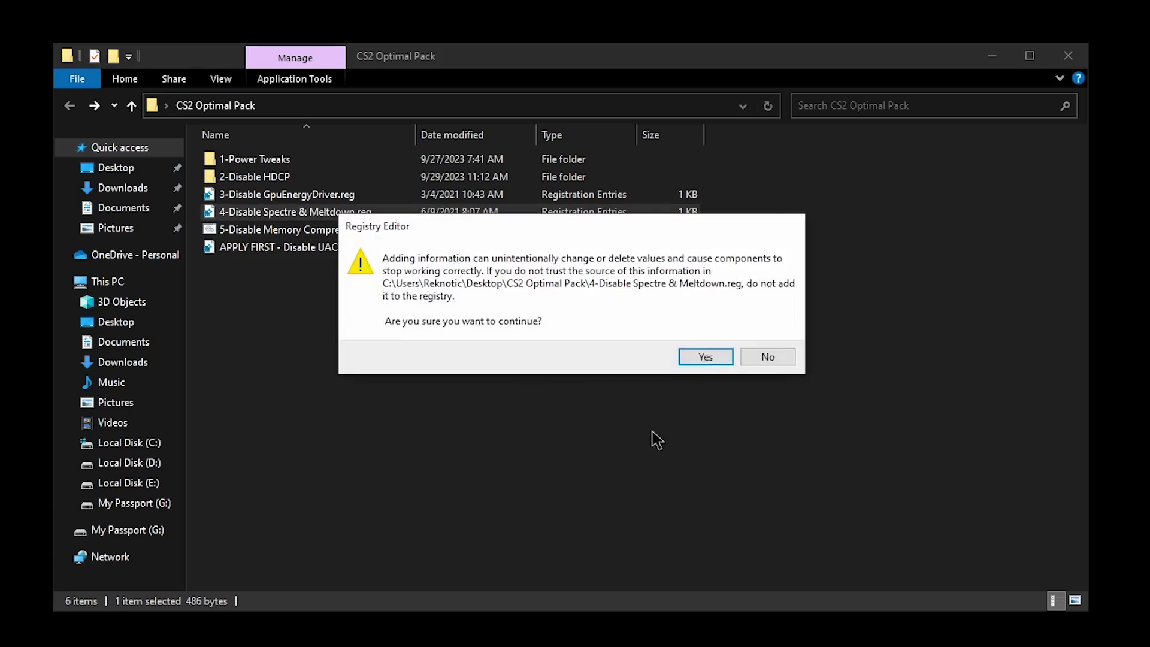
pyautogui.click(719, 355)
pyautogui.click(778, 333)
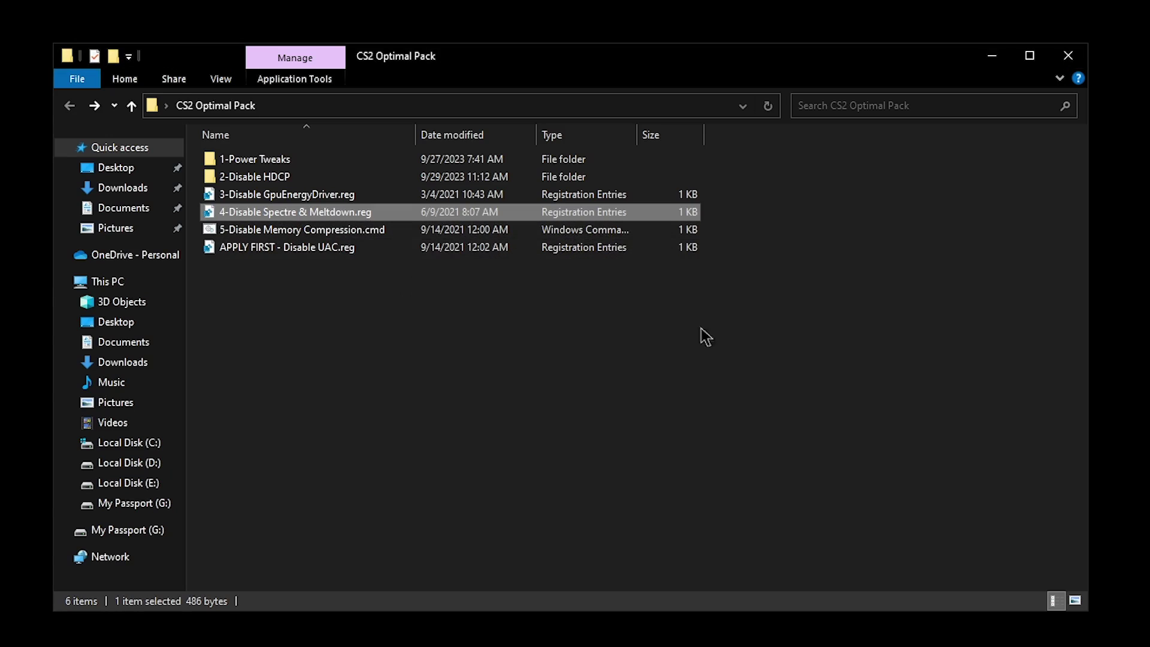
# - Run "5-Disable Memory Compression.cmd" from the CS2 Optimal Pack folder, finish the script and close the folder
pyautogui.click(335, 229)
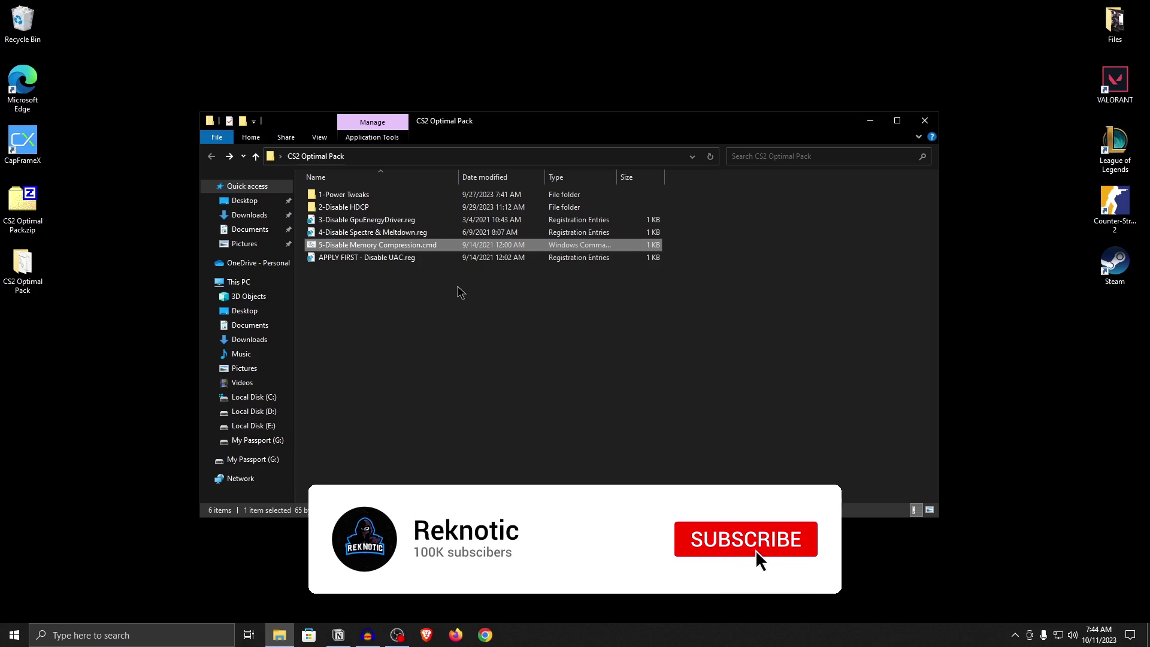
pyautogui.doubleClick(423, 245)
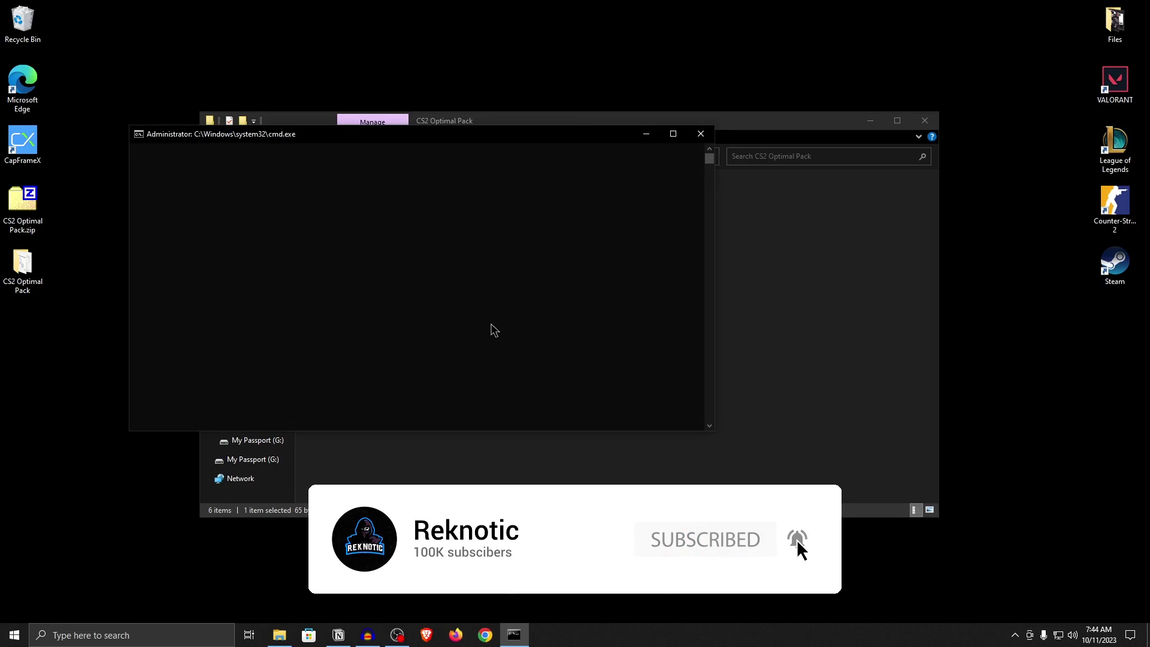
pyautogui.press('Return')
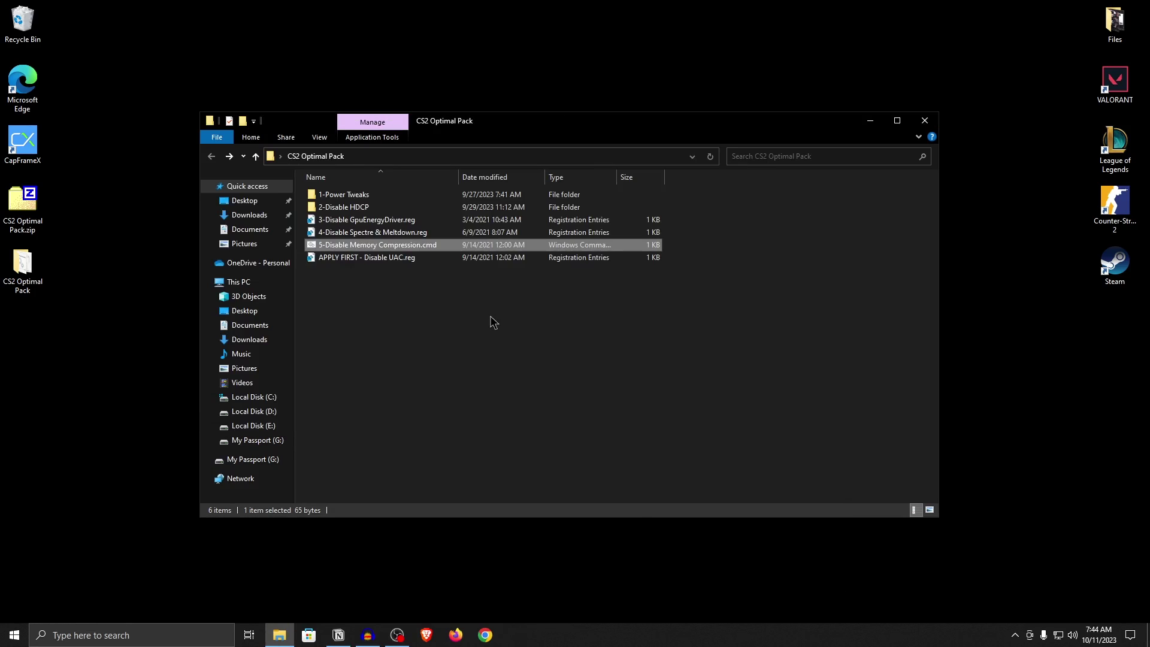
pyautogui.click(925, 120)
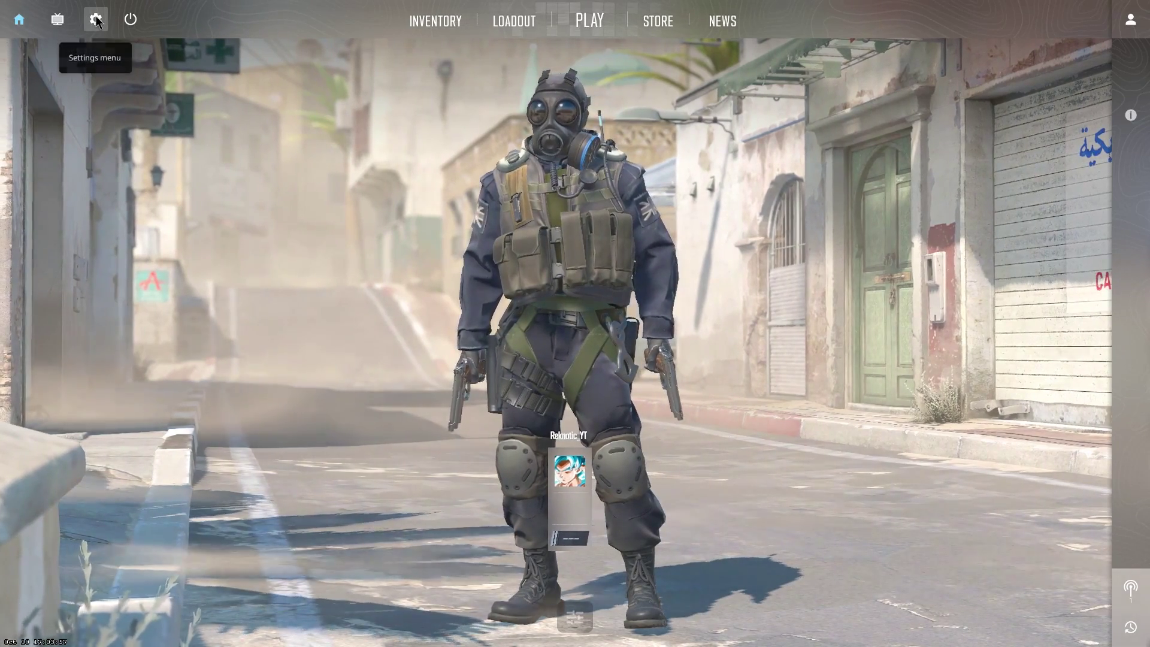
# - In Counter-Strike 2, open the video settings and examine the Display Mode choices and the Laptop Power Savings description
pyautogui.click(96, 20)
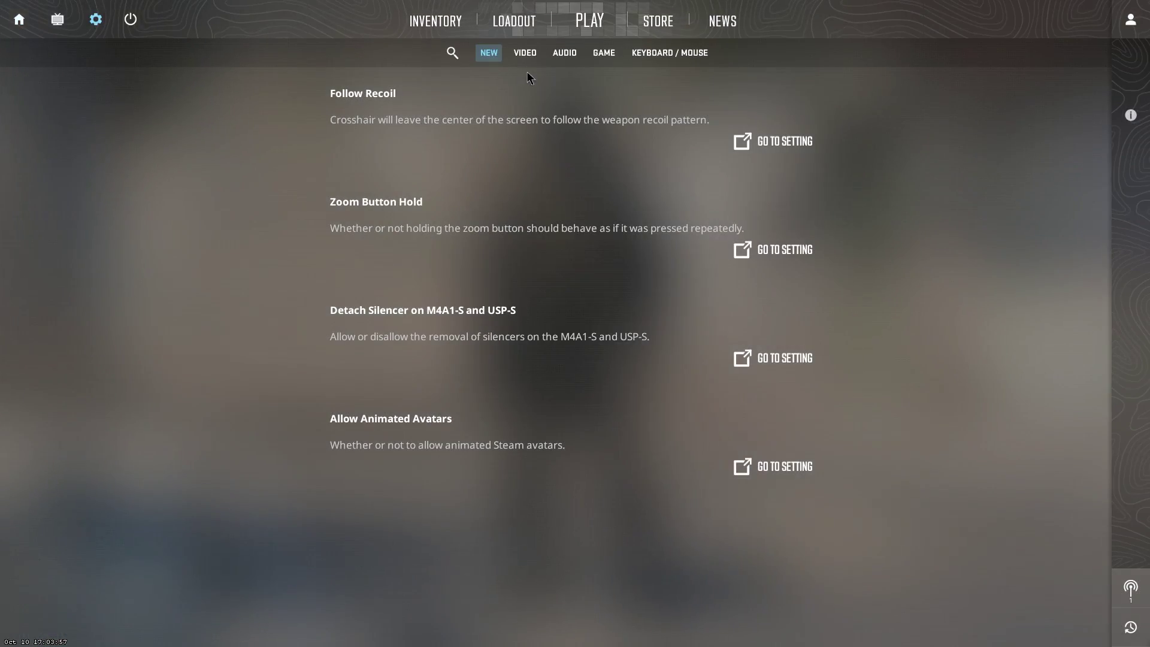
pyautogui.click(525, 52)
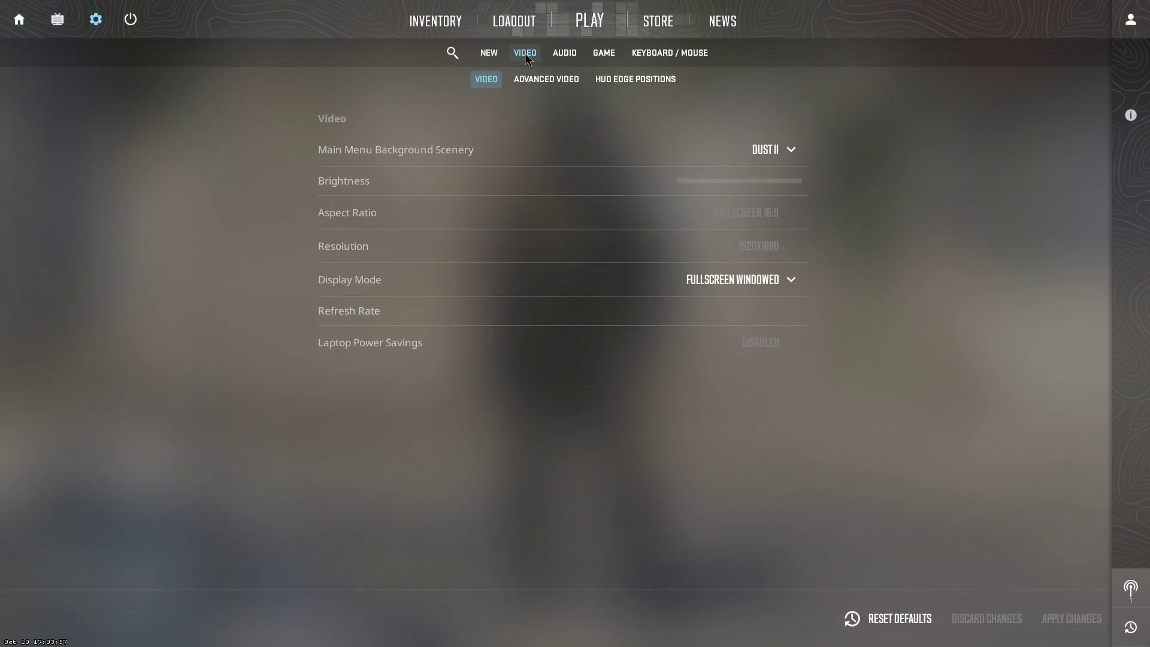
pyautogui.click(733, 292)
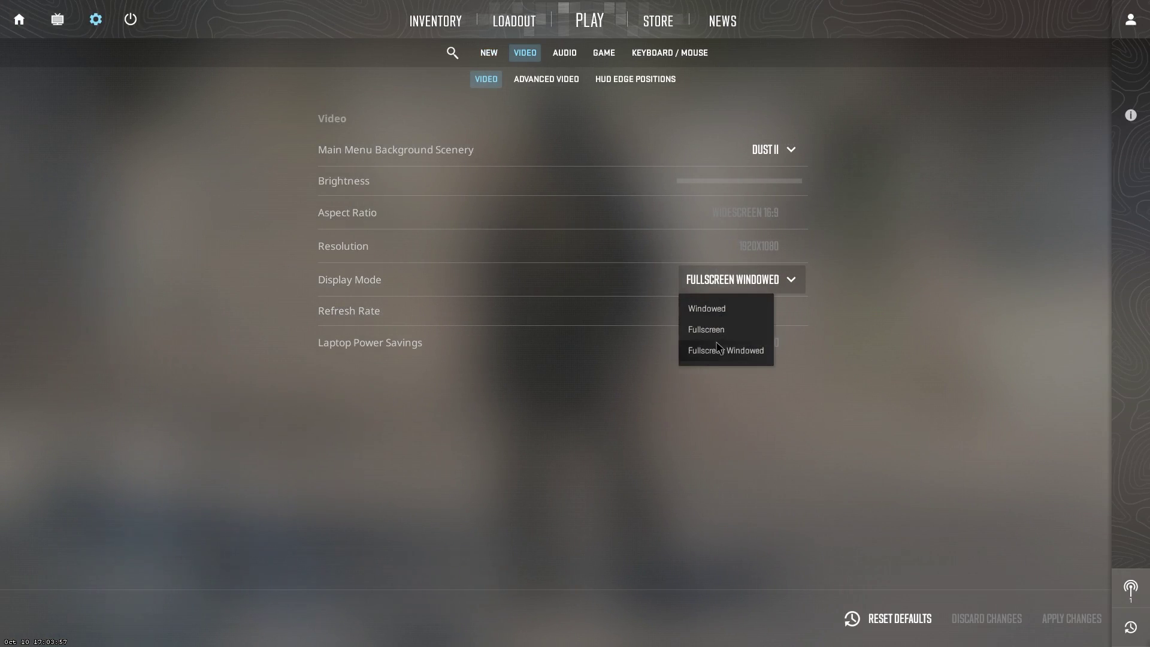
pyautogui.click(803, 280)
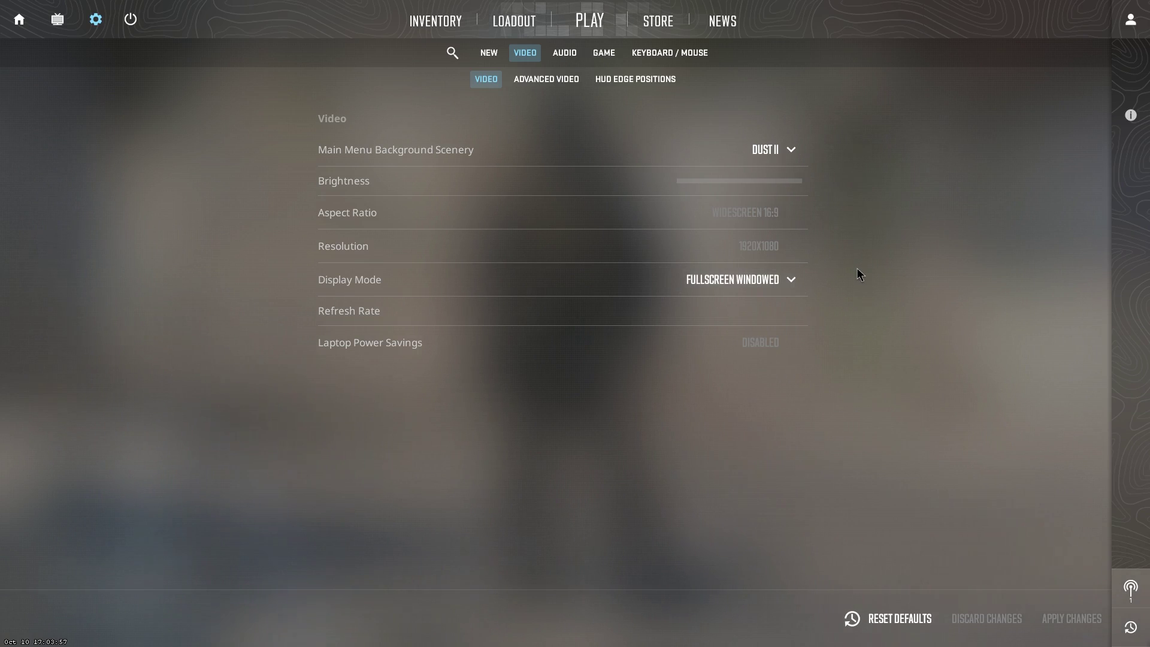
pyautogui.click(802, 282)
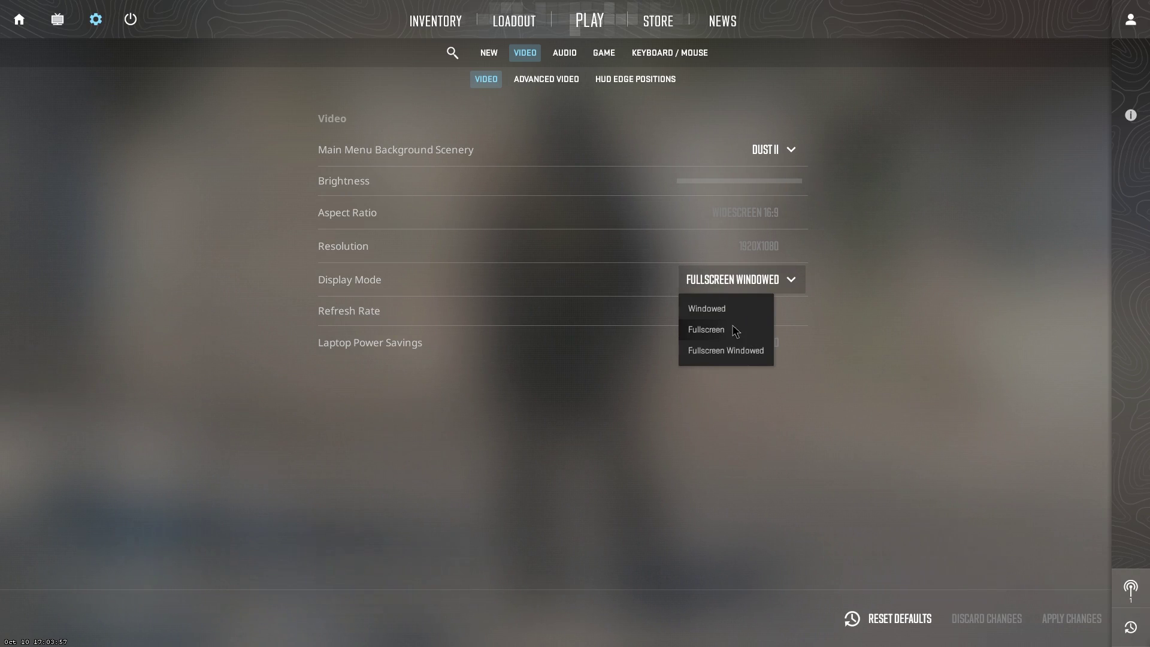
pyautogui.click(886, 300)
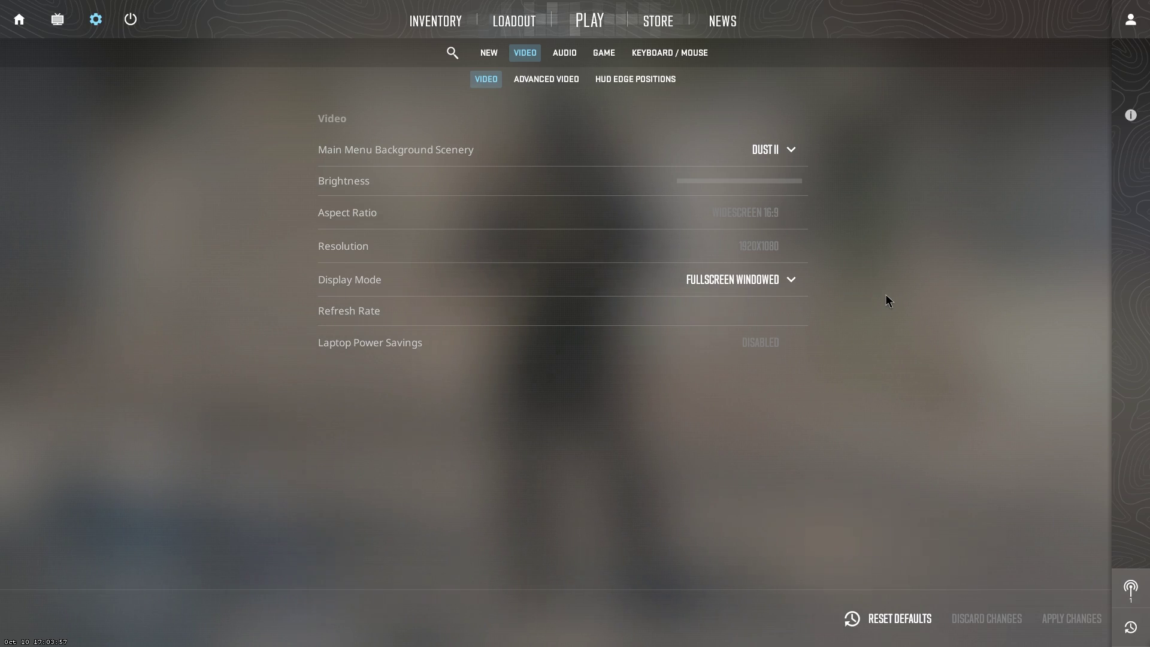
pyautogui.moveTo(424, 337)
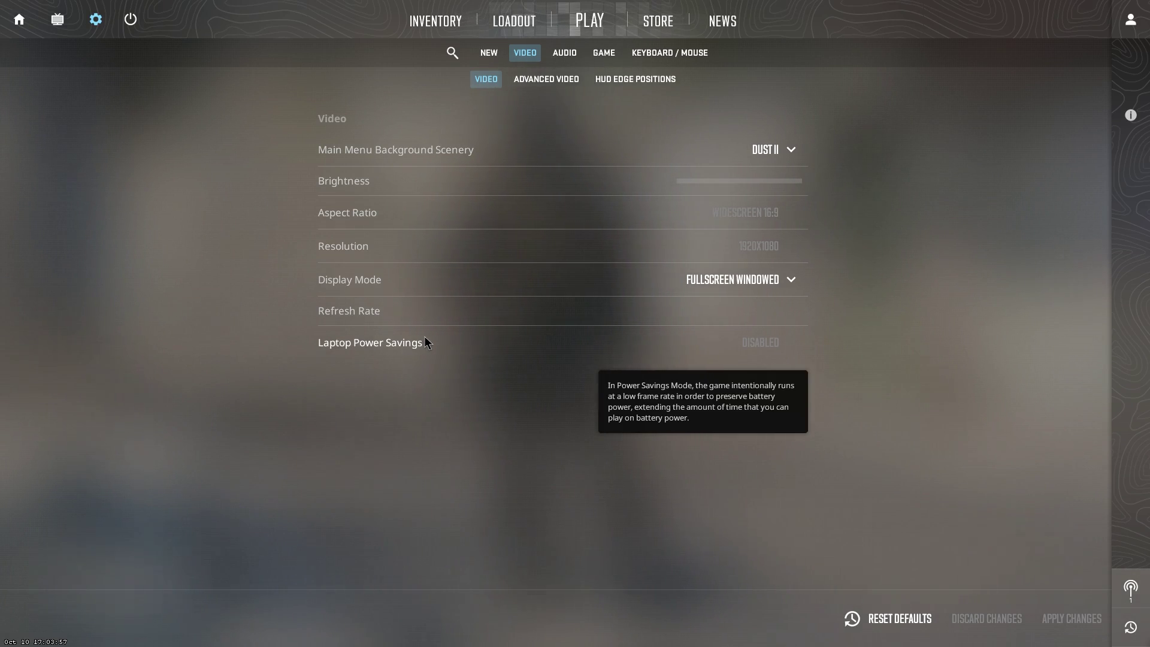
# - In the advanced video settings, set Multisampling Anti-Aliasing Mode to None and Global Shadow Quality to Medium
pyautogui.click(557, 80)
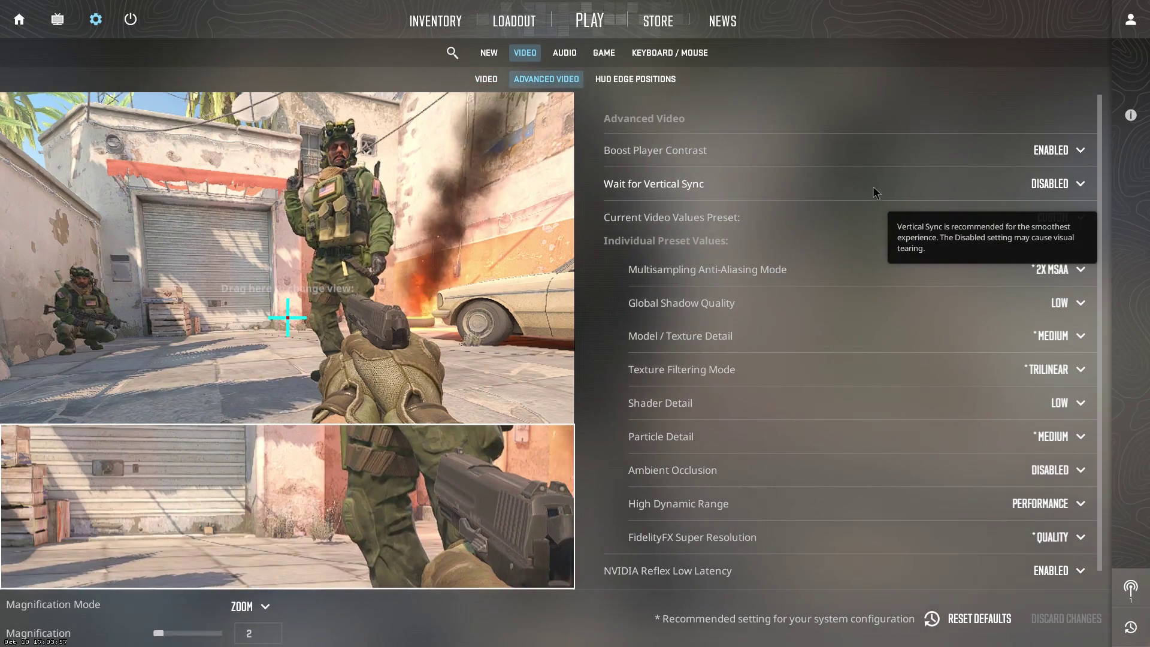
pyautogui.moveTo(828, 280)
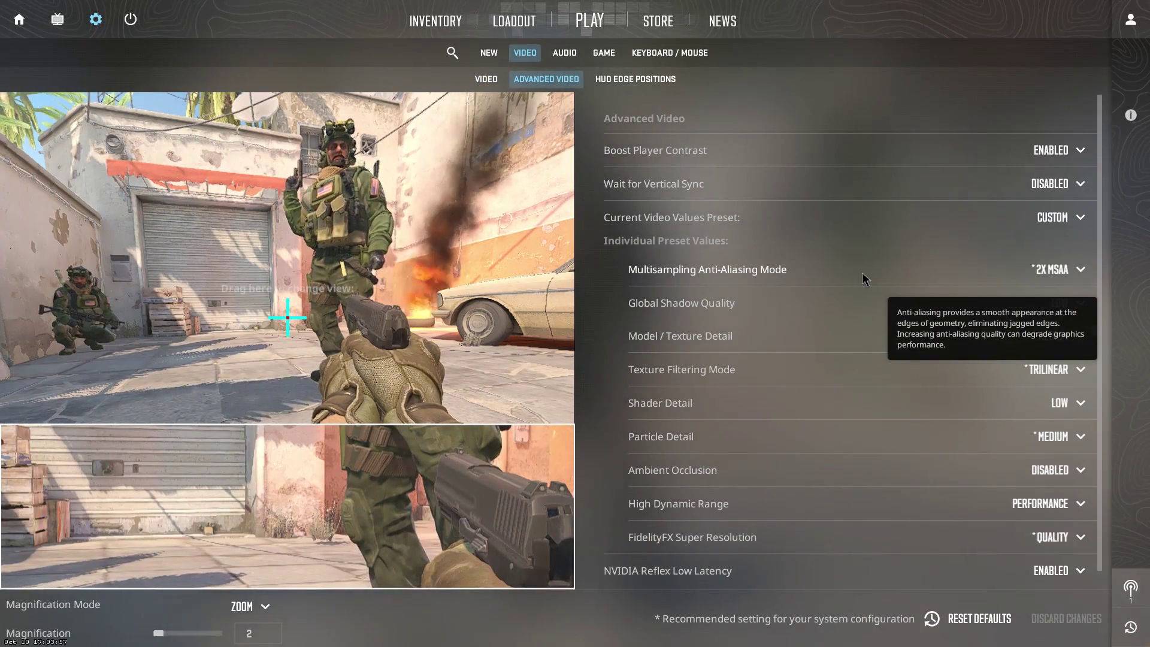
pyautogui.click(1052, 269)
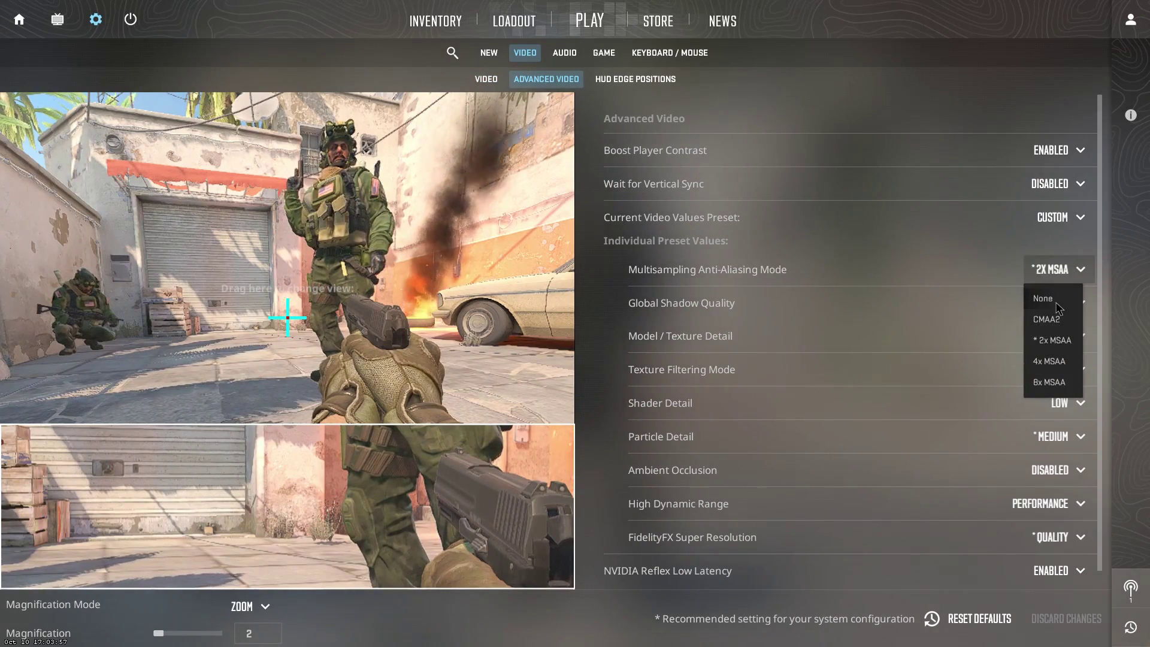
pyautogui.click(1045, 298)
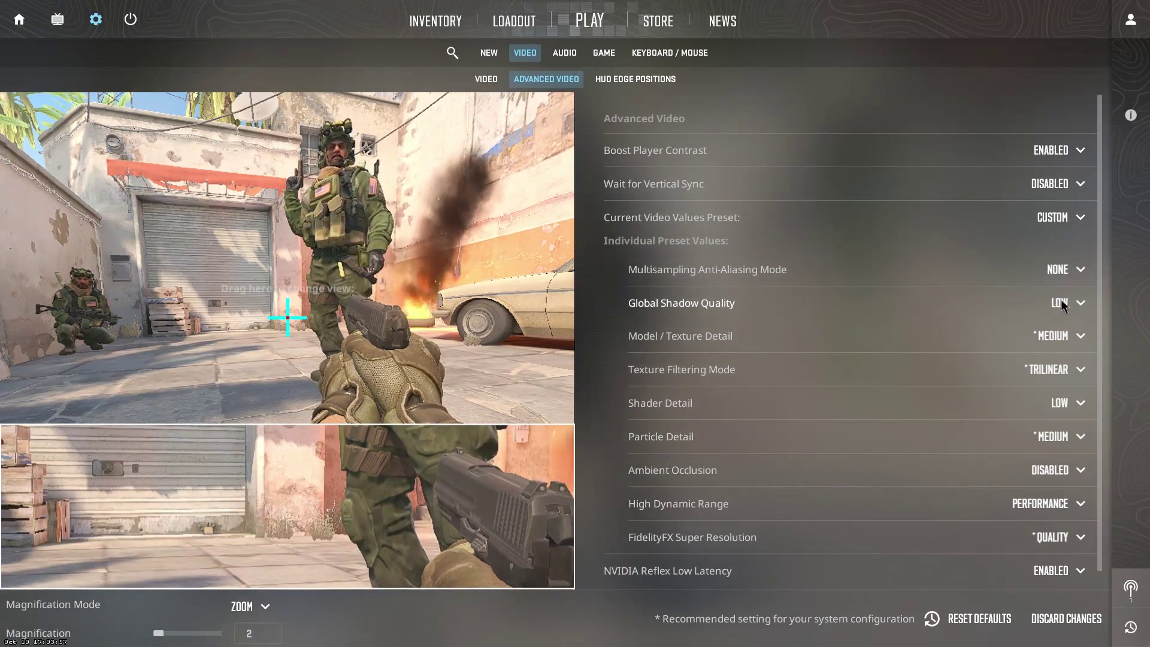
pyautogui.click(1057, 303)
pyautogui.click(1060, 349)
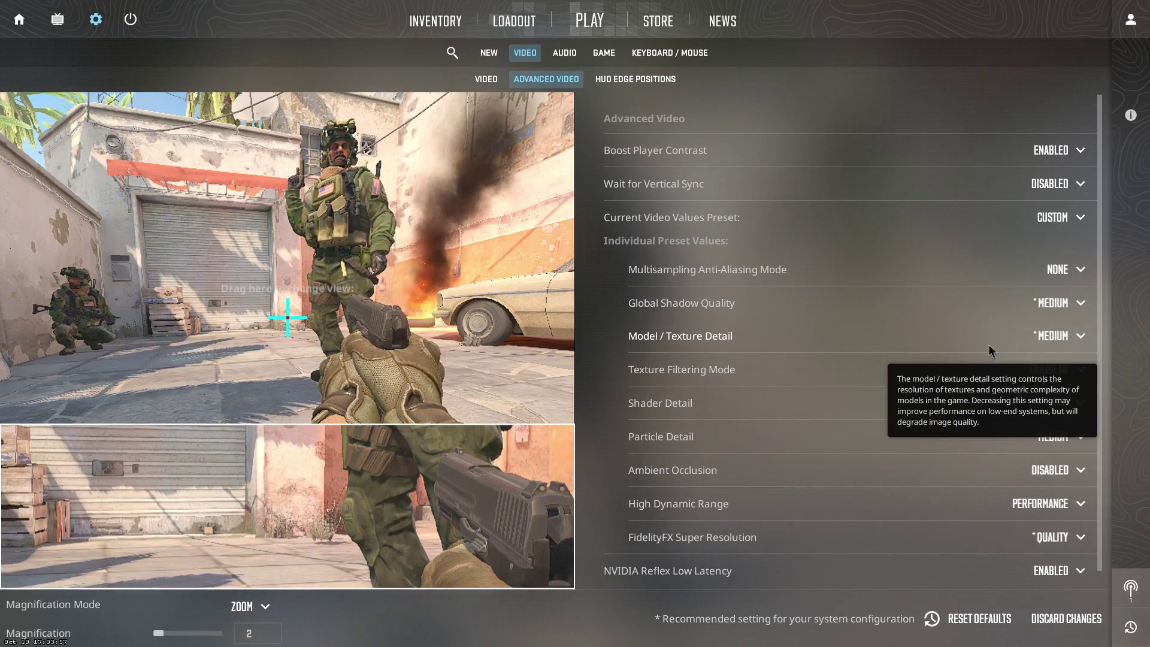
# - Set Model / Texture Detail to Low and choose Trilinear as the Texture Filtering Mode
pyautogui.click(1057, 335)
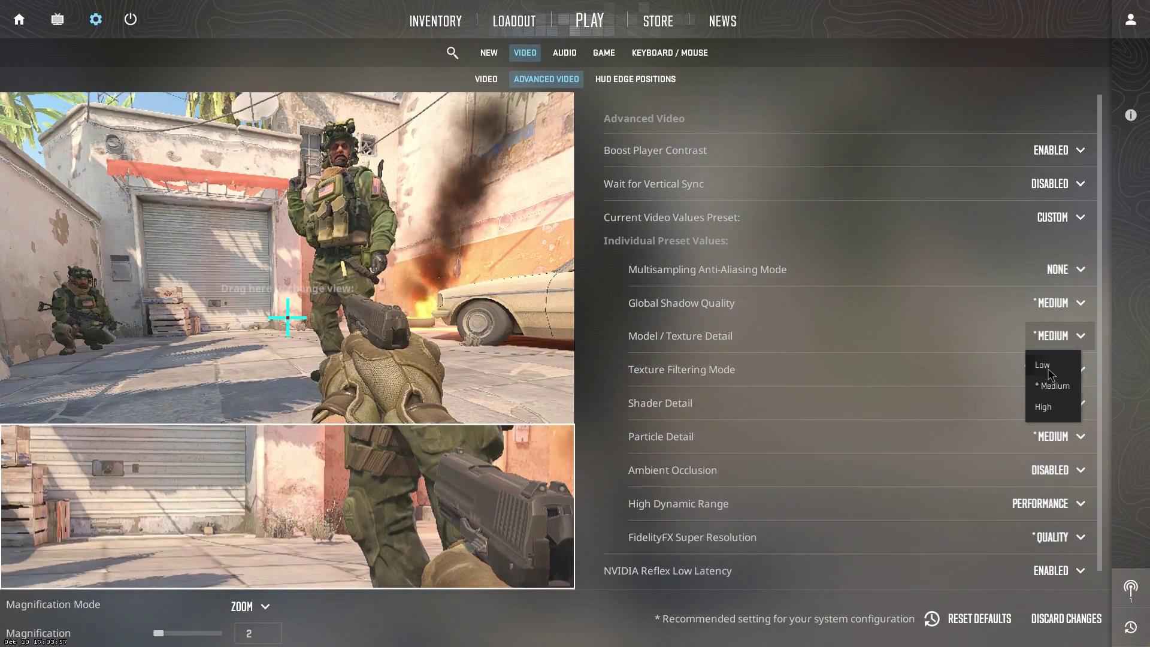
pyautogui.click(1045, 366)
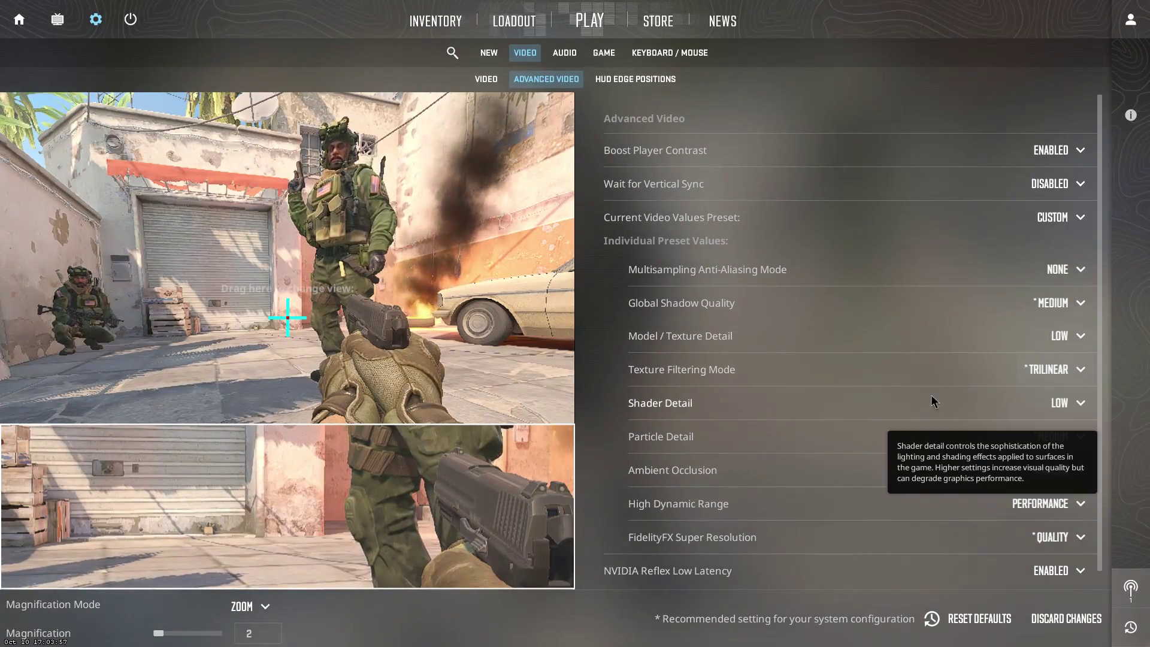
pyautogui.click(1042, 370)
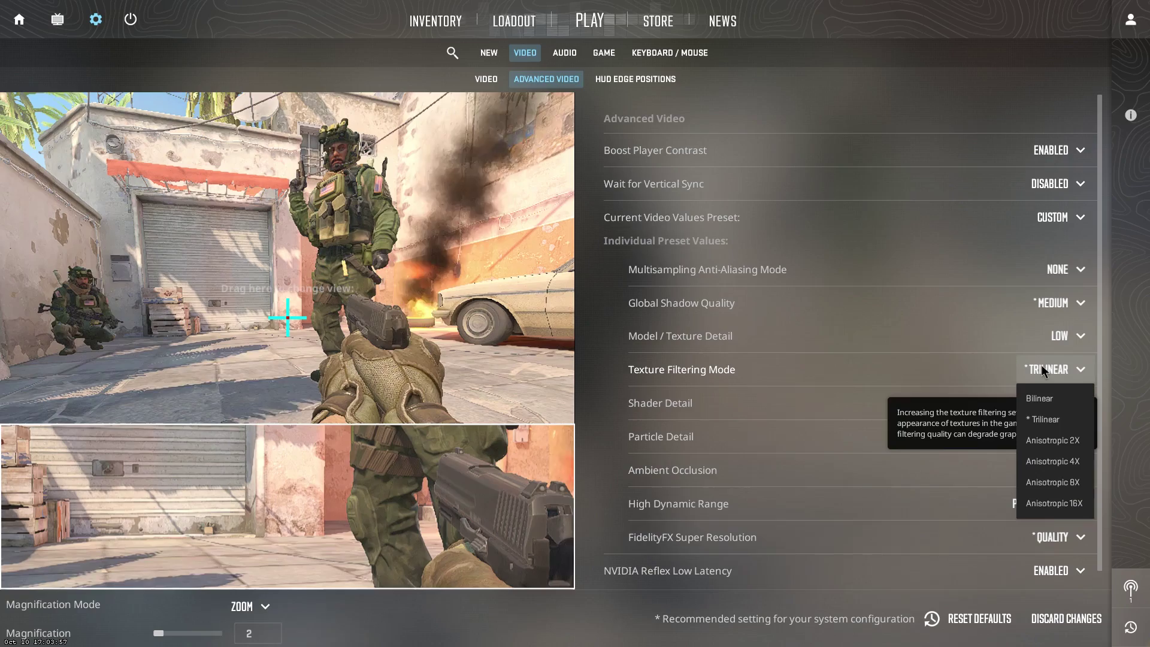
pyautogui.click(1057, 416)
# - Check that Shader Detail is on Low and set Particle Detail to Low
pyautogui.click(1063, 409)
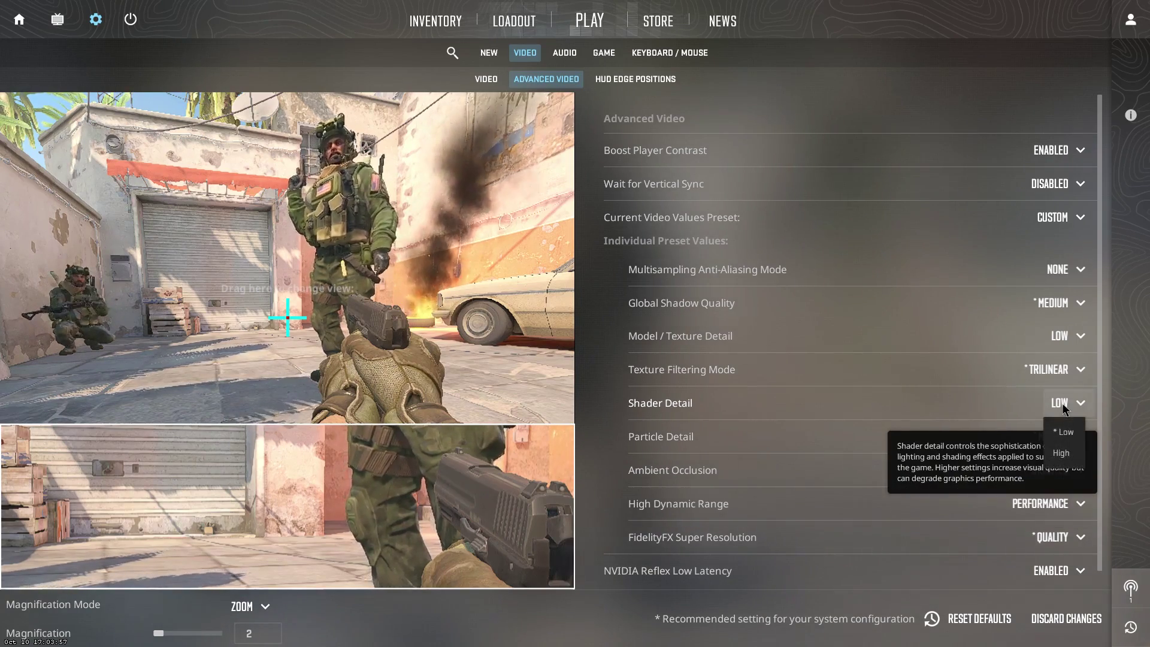
pyautogui.click(1067, 407)
pyautogui.scroll(-1, 772, 413)
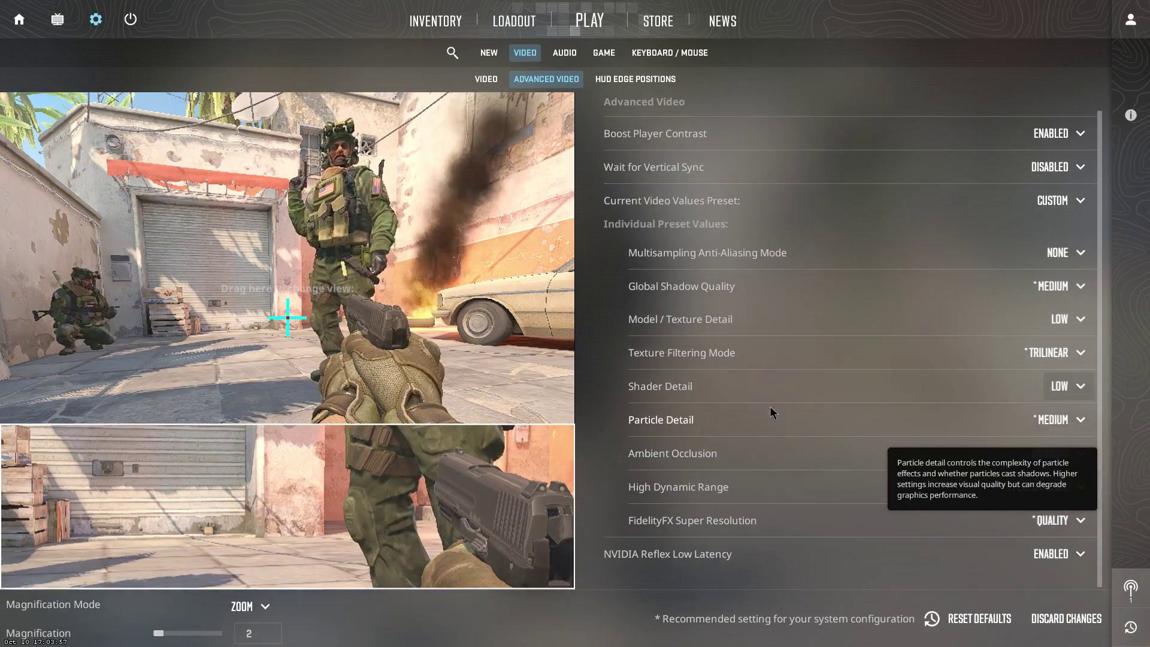
pyautogui.click(1054, 419)
pyautogui.click(1056, 449)
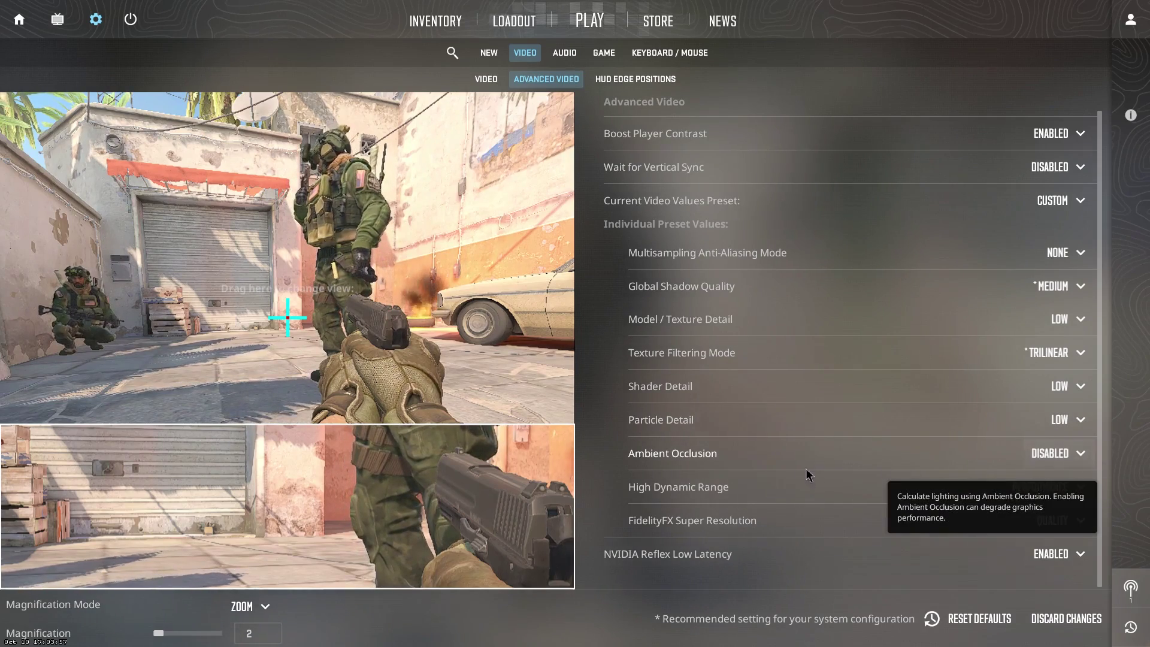
# - Choose Disabled for Ambient Occlusion and Performance for High Dynamic Range
pyautogui.click(1066, 458)
pyautogui.click(1064, 483)
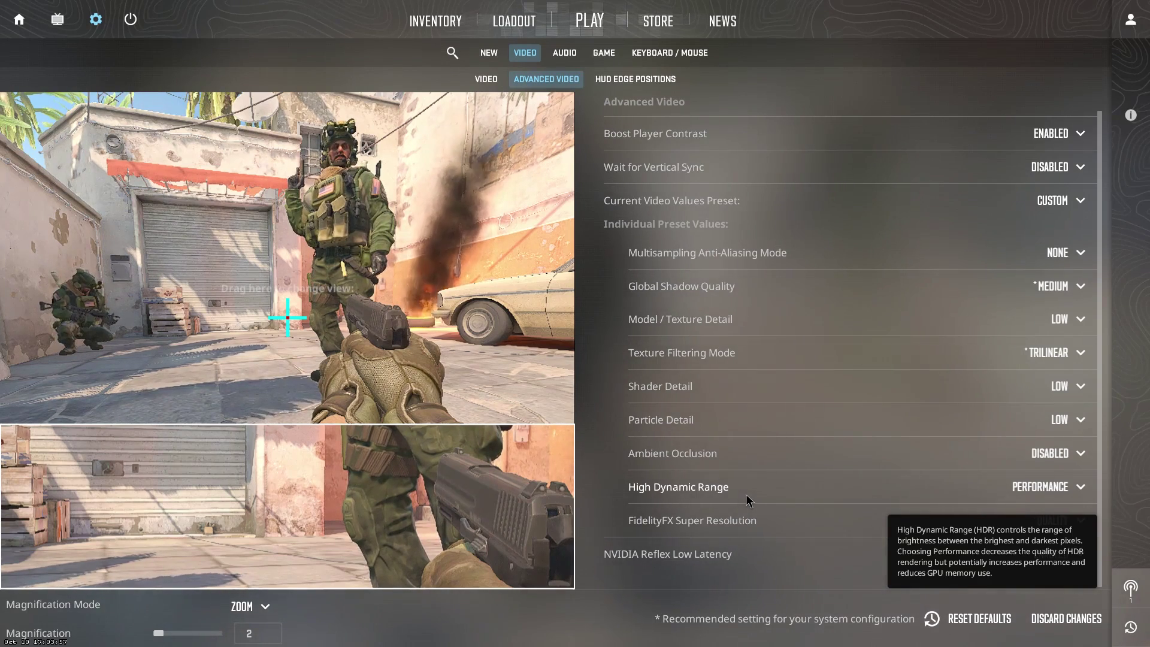
pyautogui.click(1040, 486)
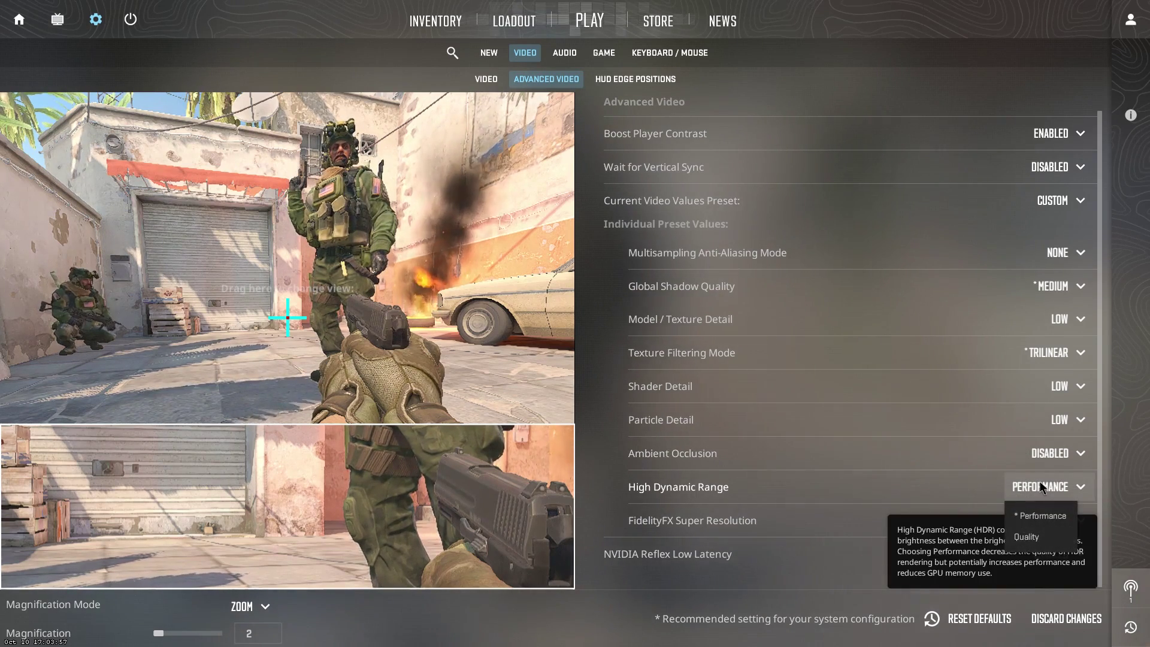
pyautogui.click(1057, 517)
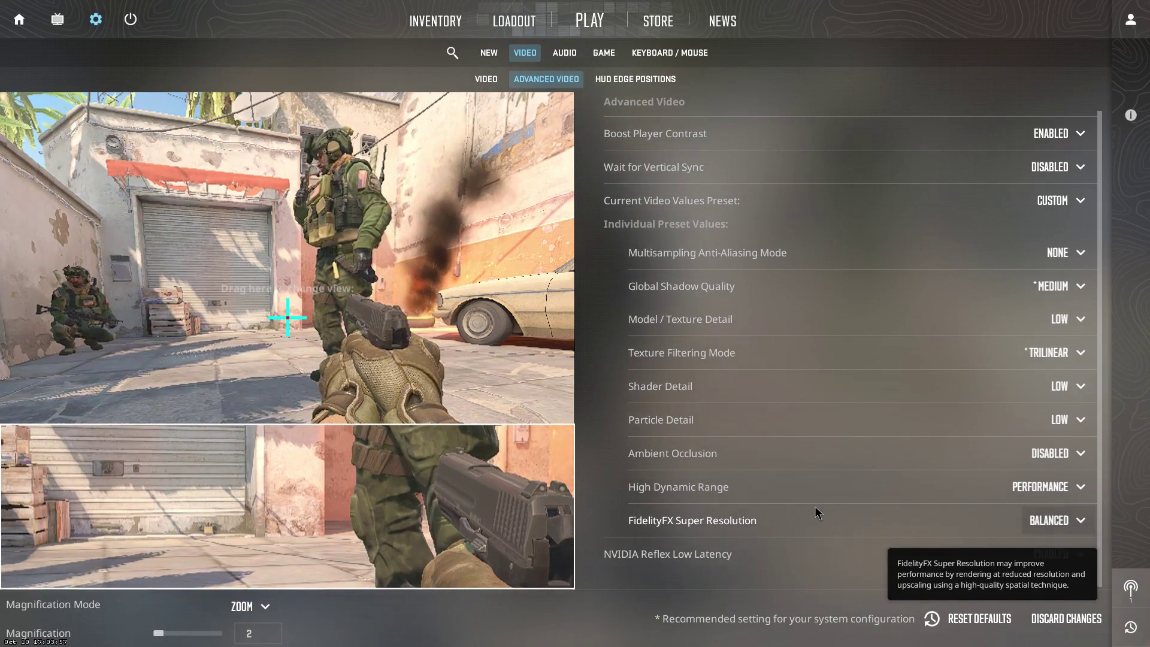
# - Set FidelityFX Super Resolution to Balanced and NVIDIA Reflex Low Latency to Enabled
pyautogui.click(1065, 515)
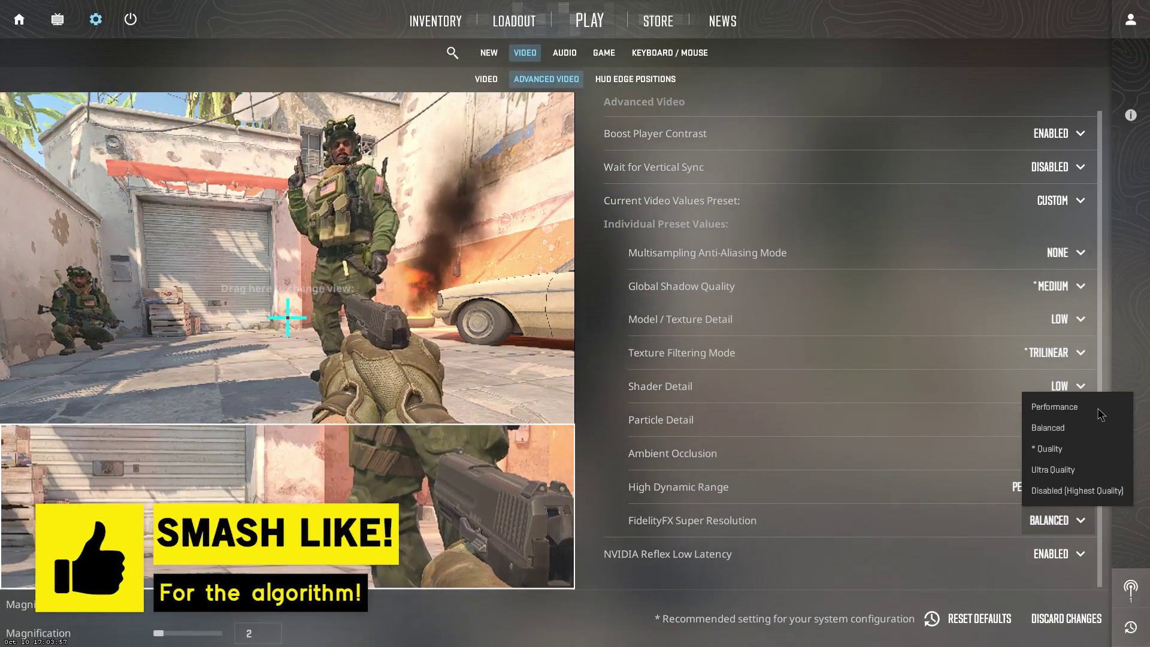
pyautogui.click(1056, 428)
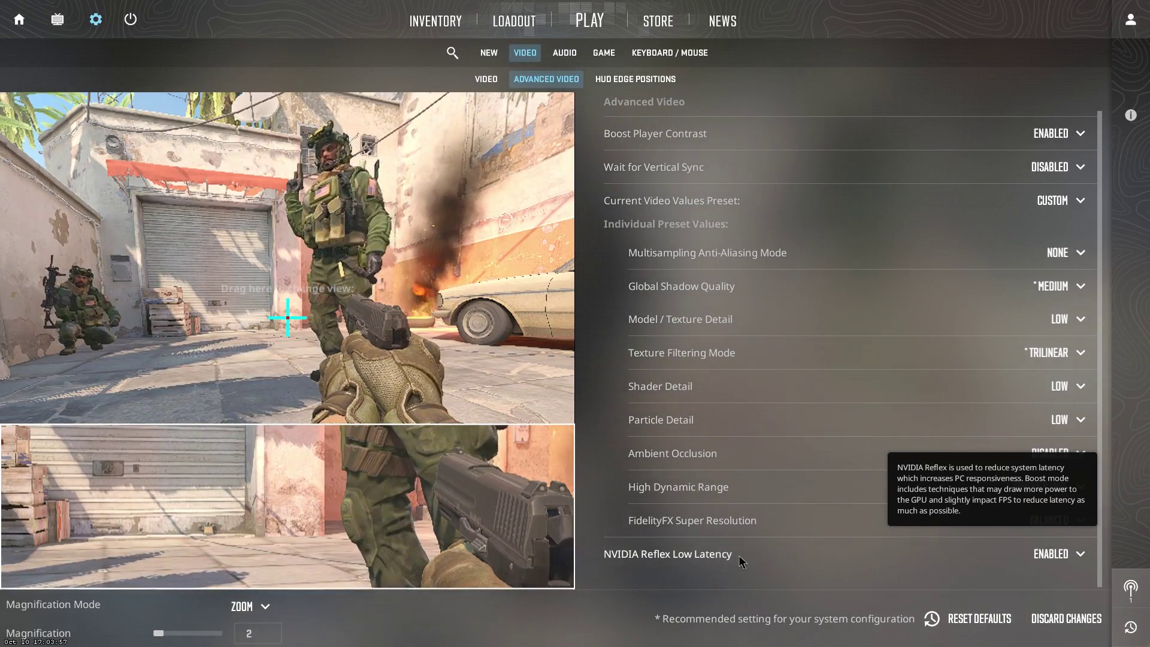
pyautogui.click(1032, 562)
pyautogui.click(1055, 604)
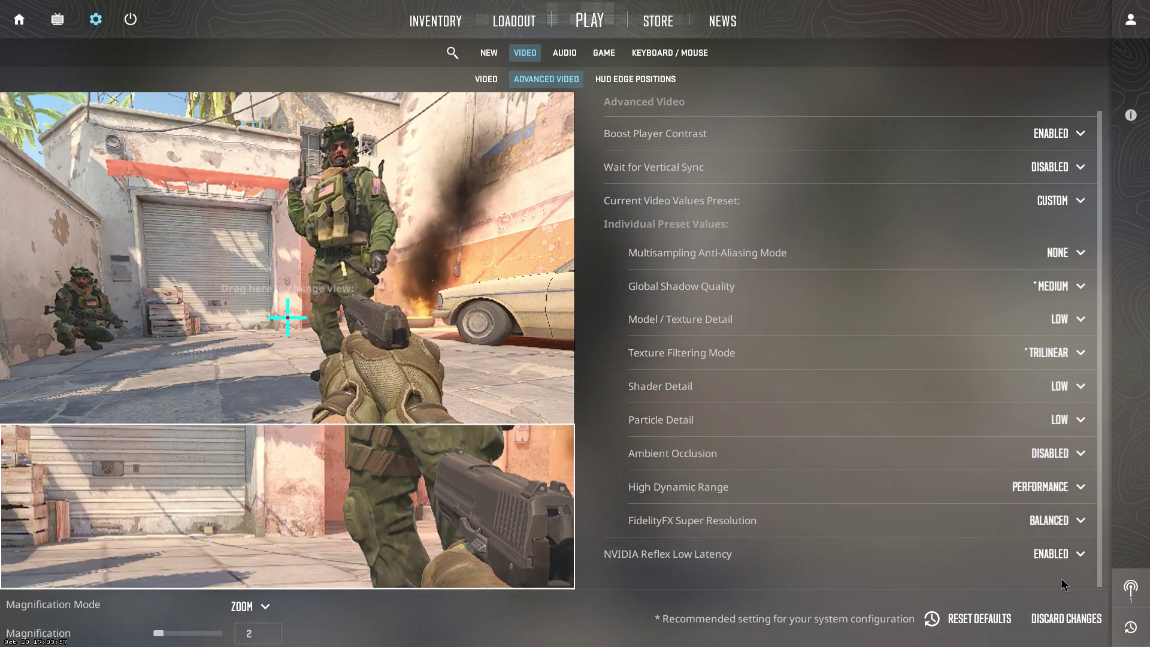
pyautogui.click(1053, 553)
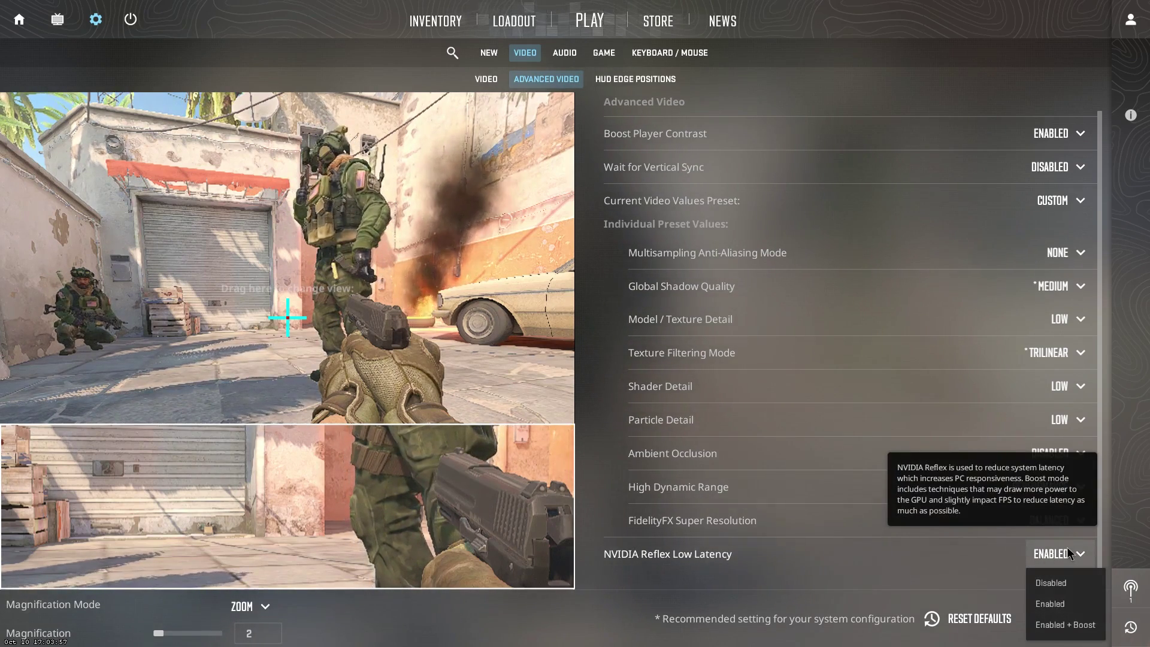
pyautogui.click(1050, 605)
pyautogui.scroll(1, 821, 303)
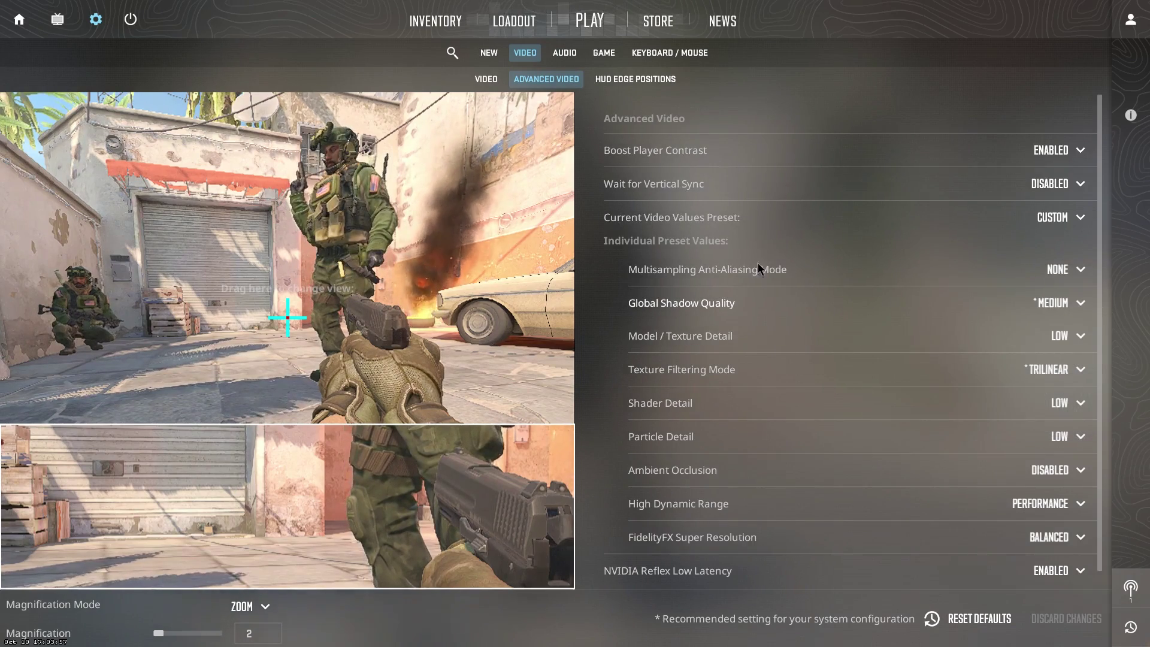
# - In the game settings, check that Max Acceptable Game Traffic Bandwidth is Unrestricted and Enable Developer Console is Yes
pyautogui.click(605, 53)
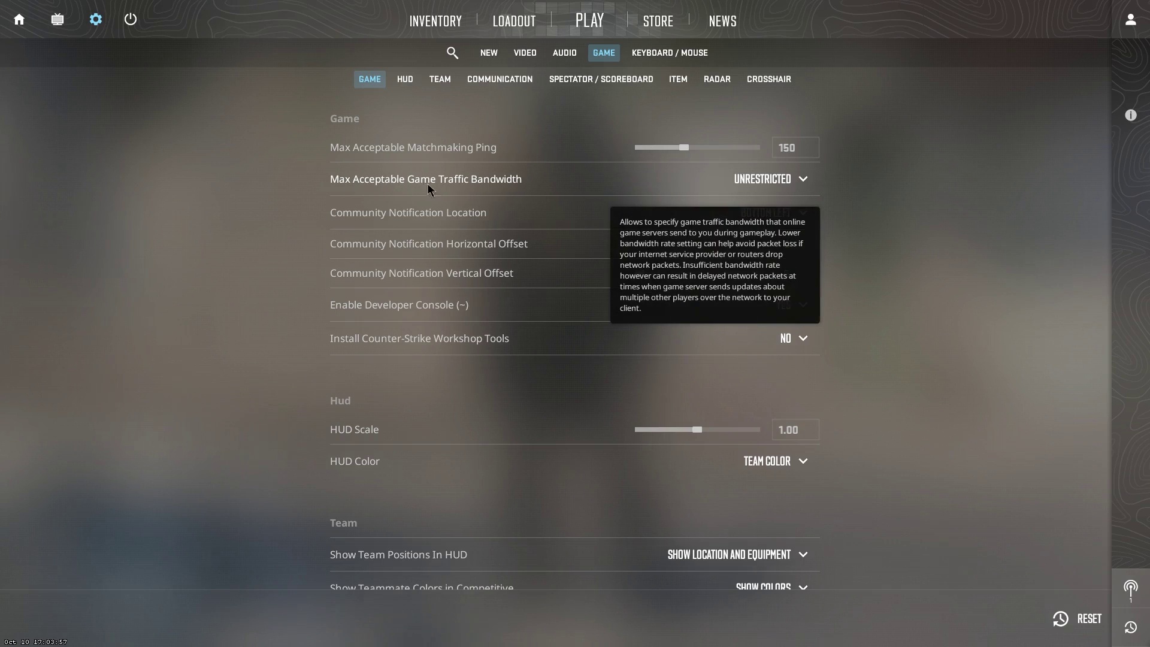
pyautogui.click(778, 179)
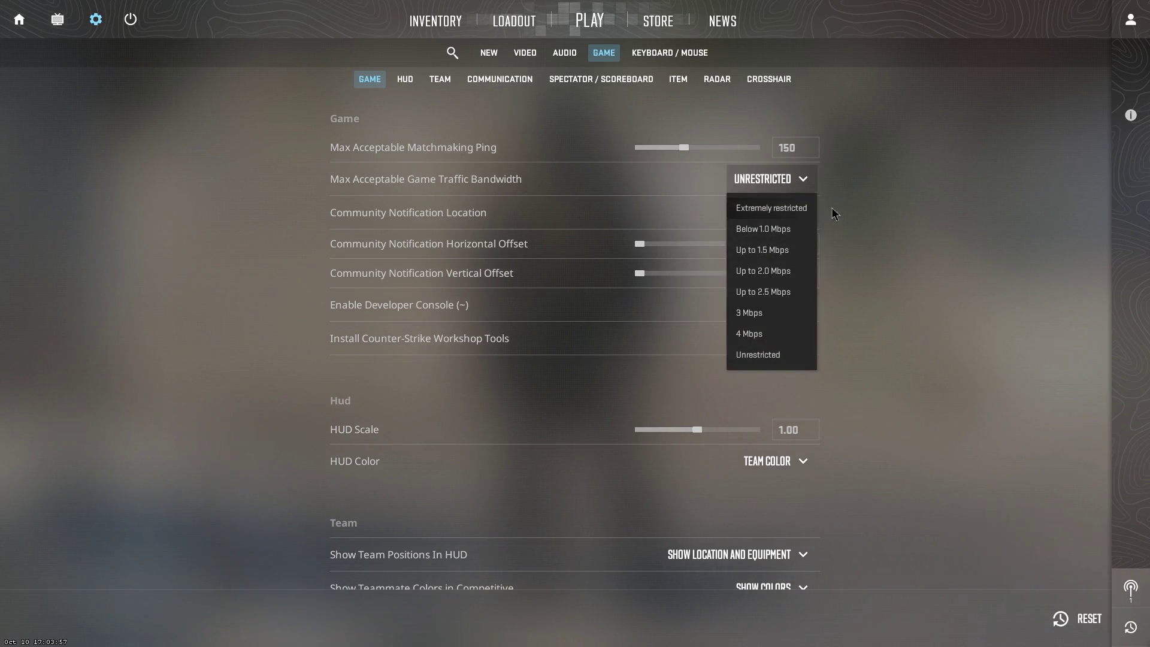
pyautogui.click(1002, 190)
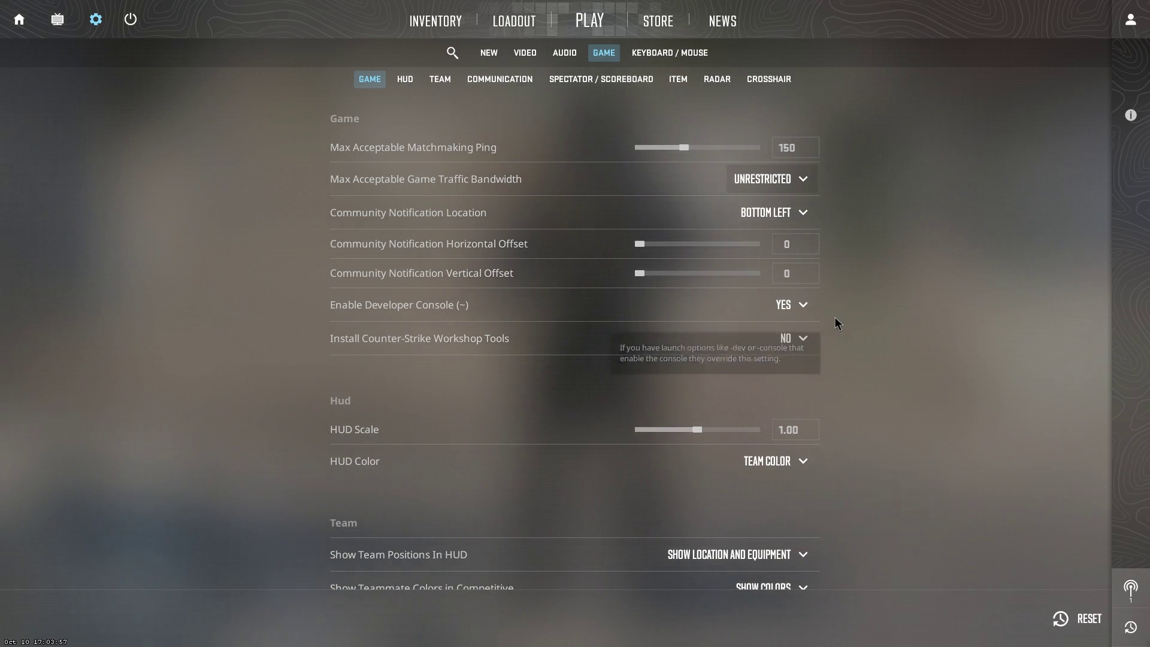
pyautogui.click(801, 304)
pyautogui.click(922, 306)
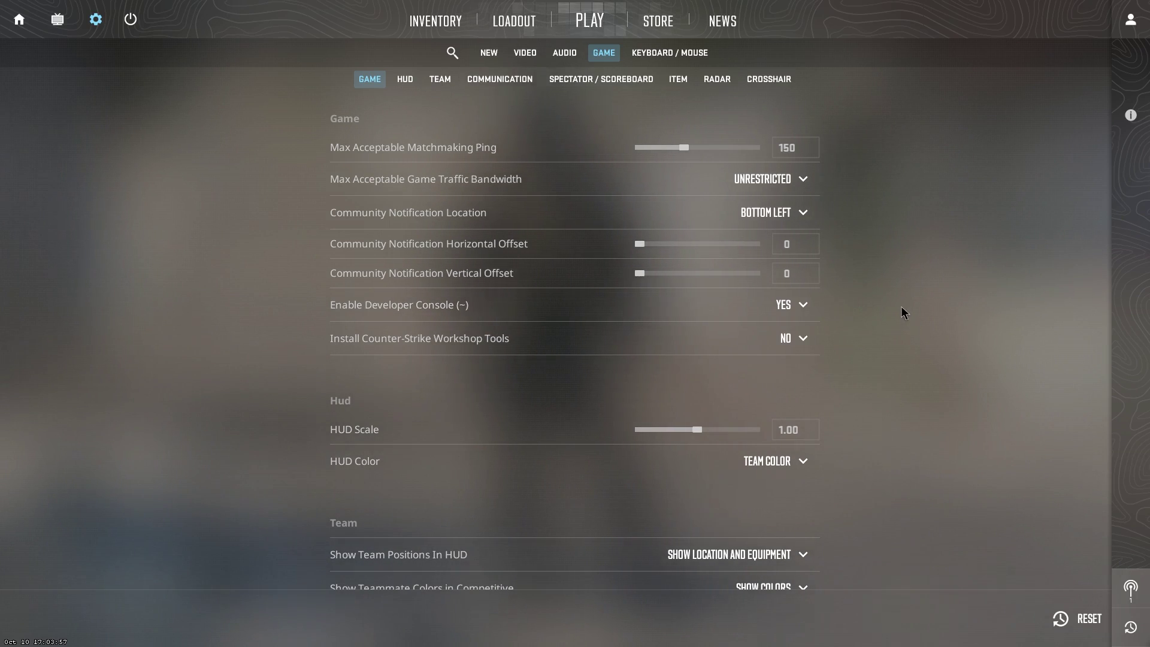
# - Start a casual practice match on Vertigo with Grenade Camera, Infinite Ammo and Infinite Warmup enabled
pyautogui.click(587, 22)
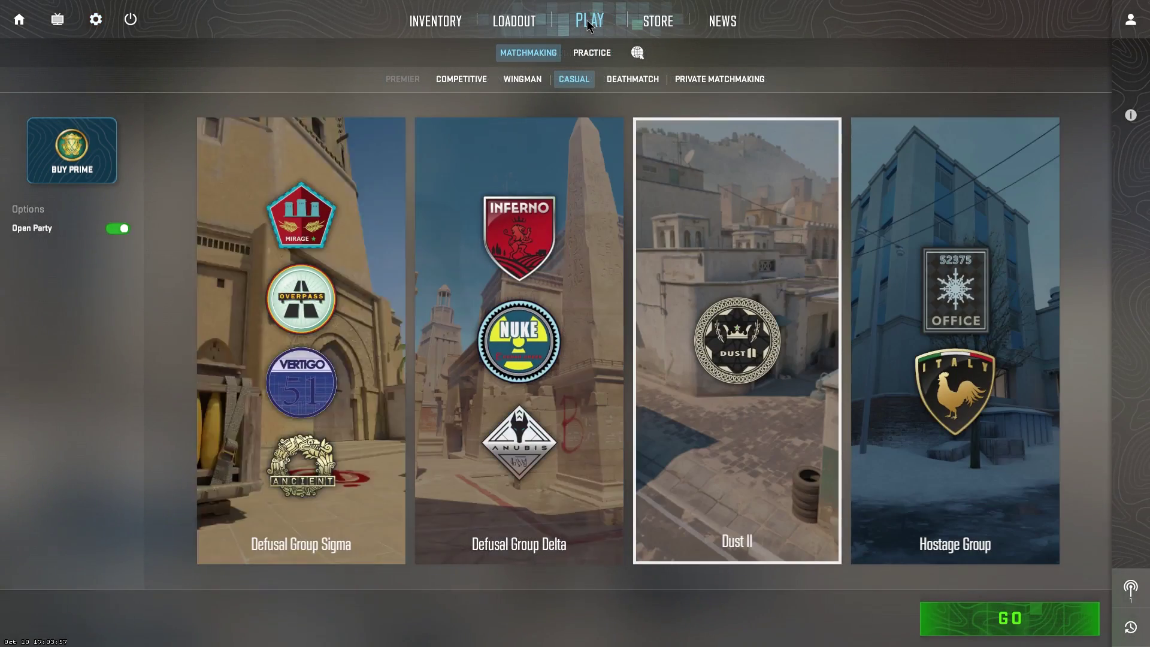
pyautogui.click(582, 53)
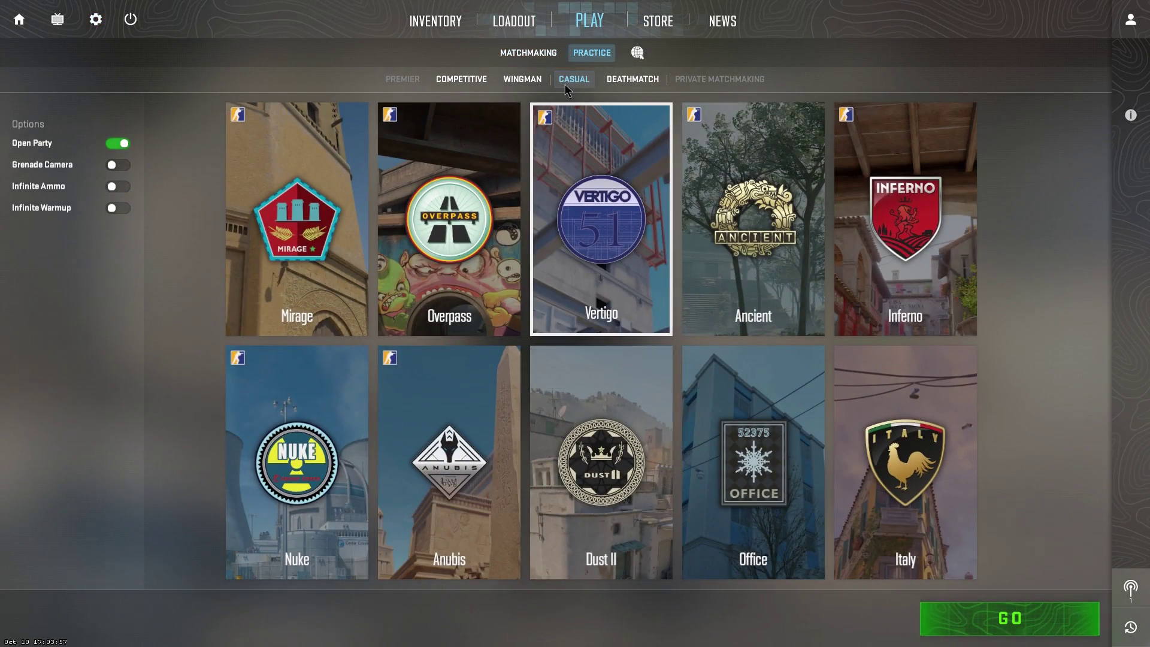
pyautogui.click(118, 165)
pyautogui.click(118, 186)
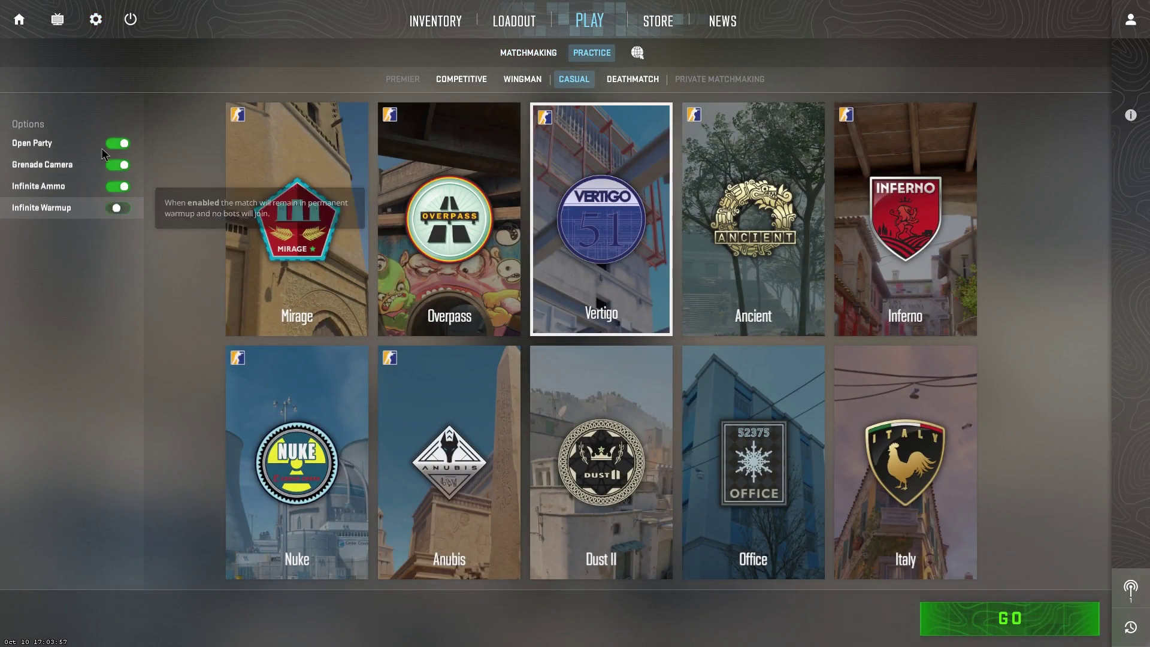
pyautogui.click(118, 208)
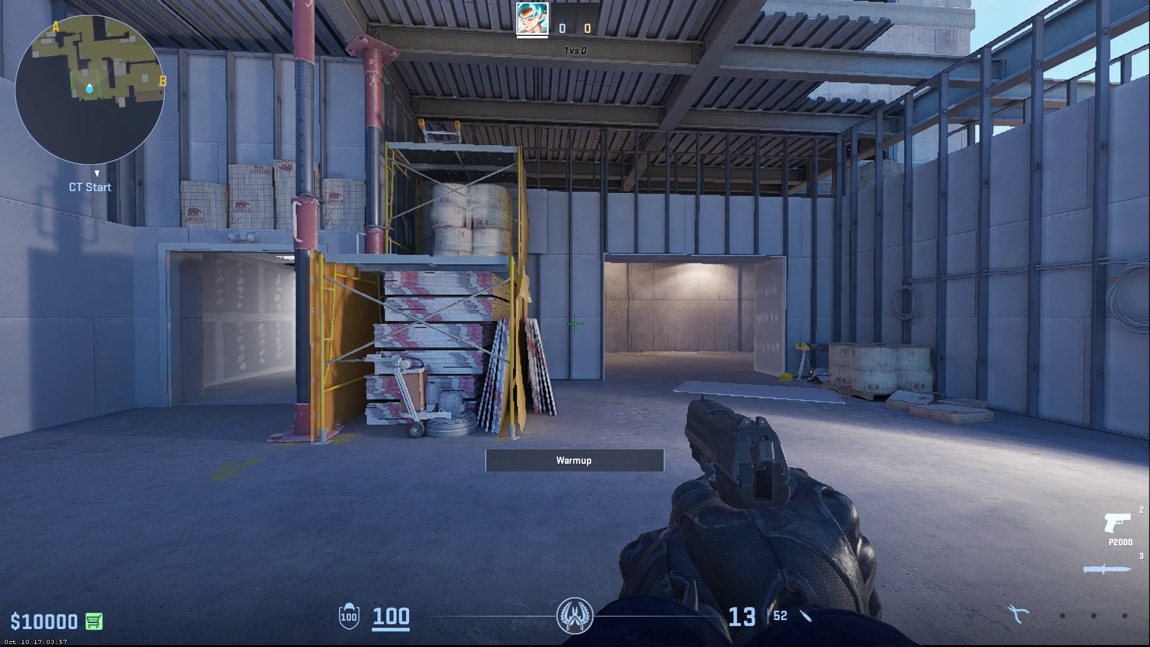
# - Open the developer console and run cl_showfps 0, followed by cl_showfps 1 to display the frame rate
pyautogui.press('`')
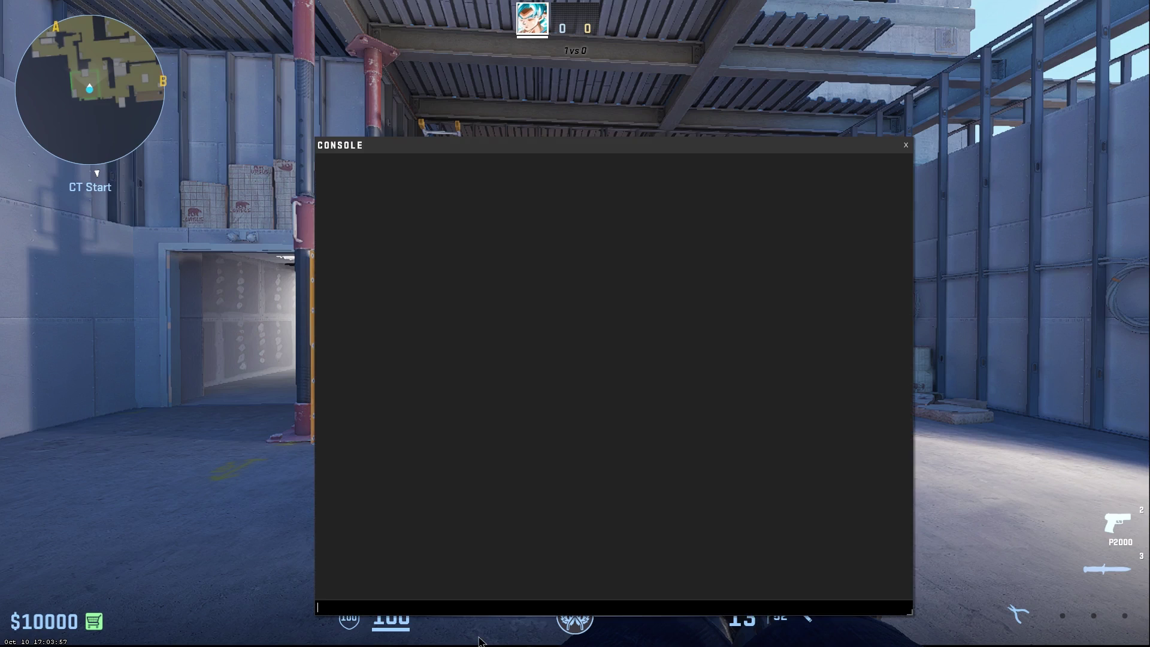
pyautogui.write('cl_showfps 0')
pyautogui.press('Return')
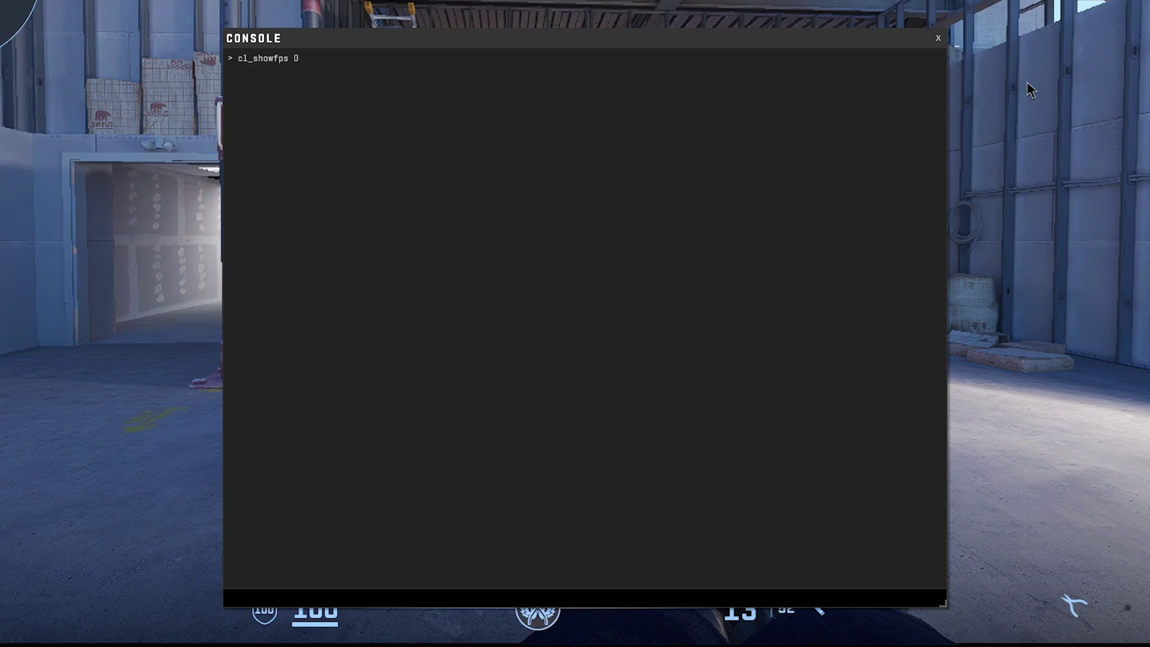
pyautogui.write('cl')
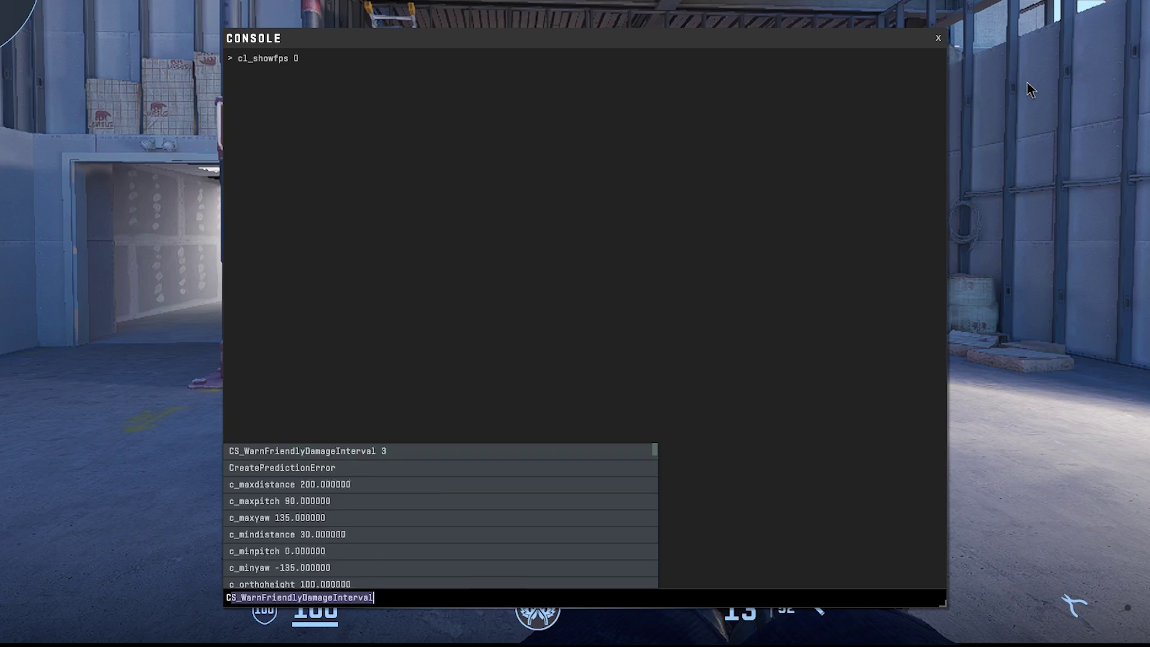
pyautogui.write('_showfps 1')
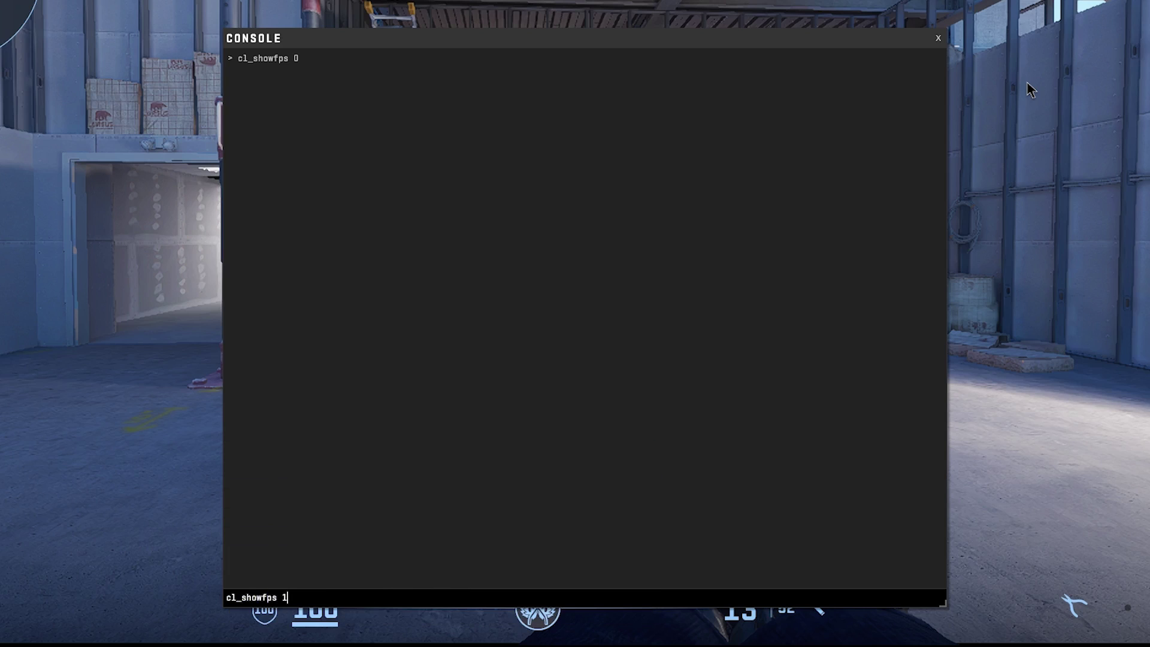
pyautogui.press('Return')
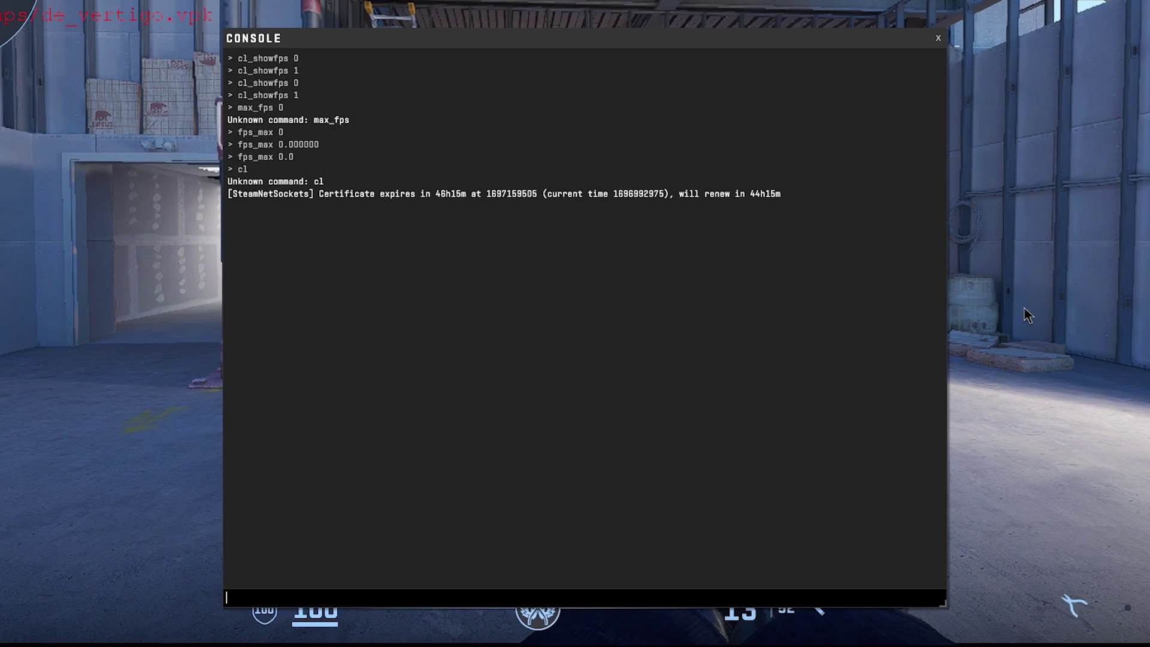
# - Run engine_low_latency_sleep_after_client_tick true in the console, return to the match and switch to the knife
pyautogui.write('eni')
pyautogui.write('ine_low_latency_sleep_after_client_tick')
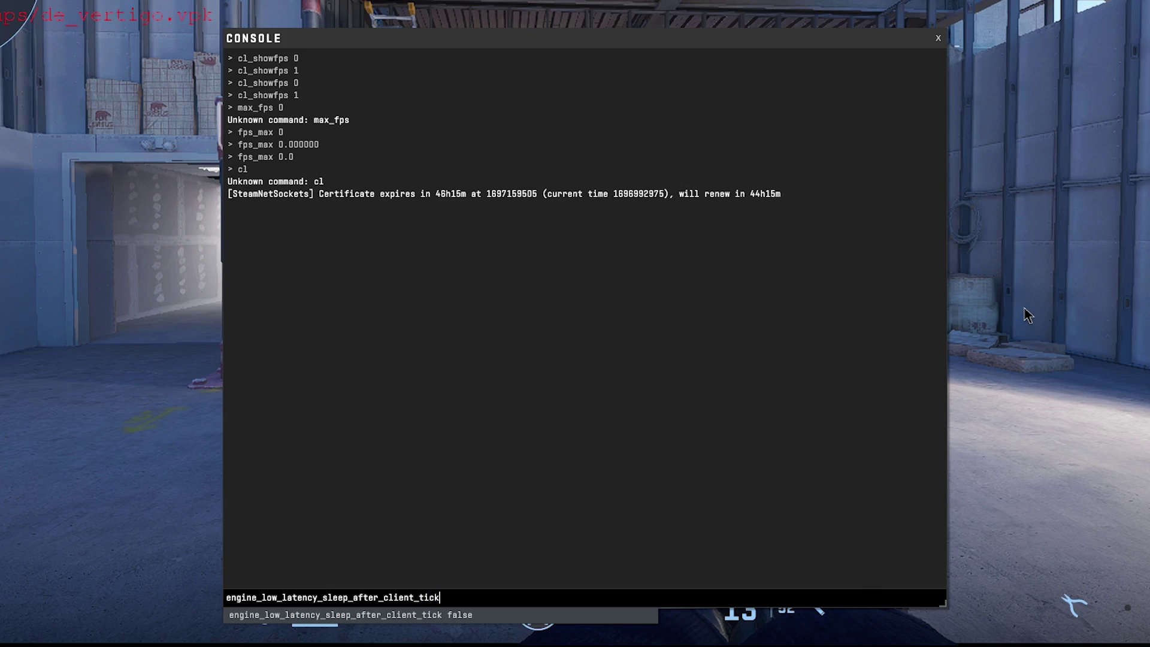
pyautogui.write('rue')
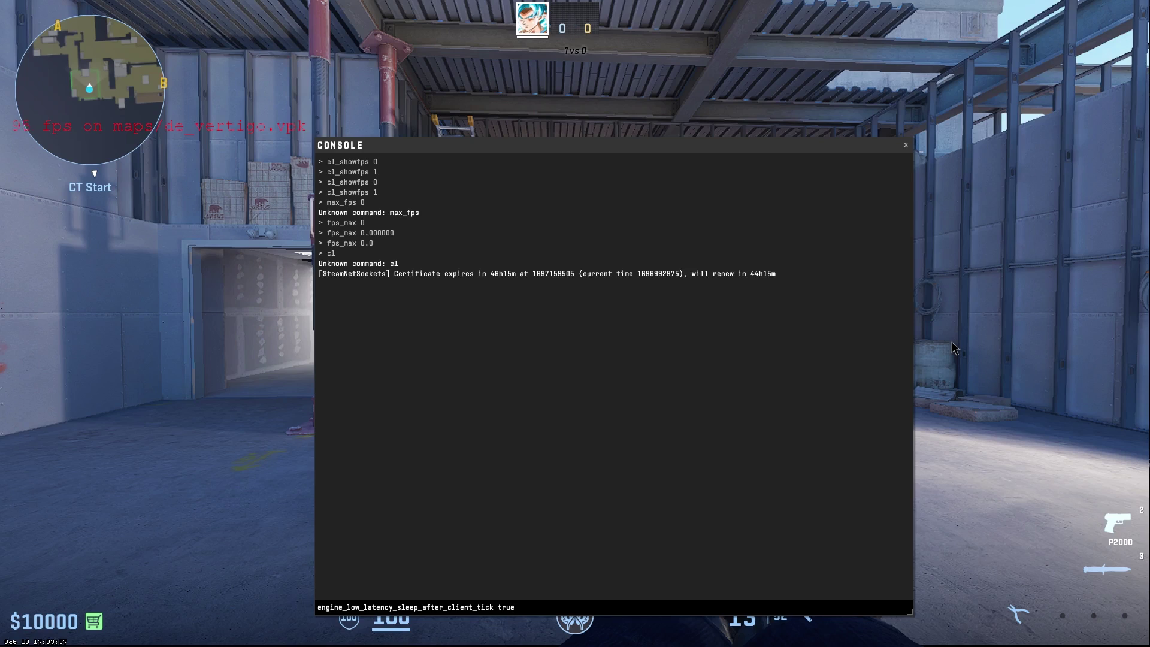
pyautogui.press('Return')
pyautogui.press('`')
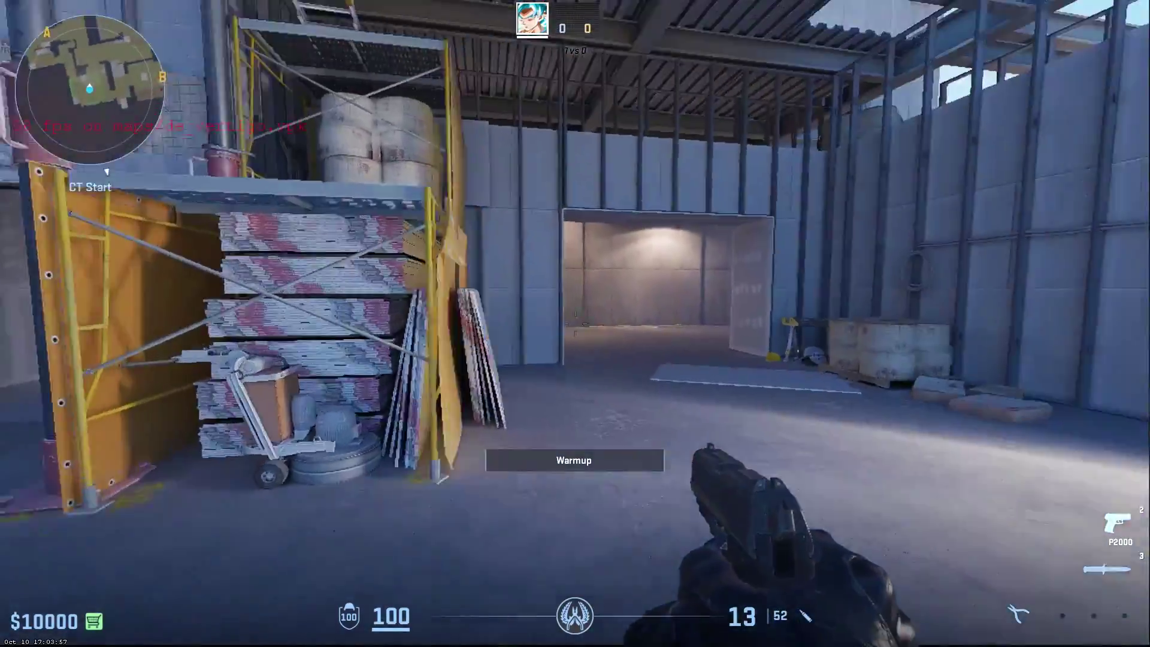
pyautogui.press('3')
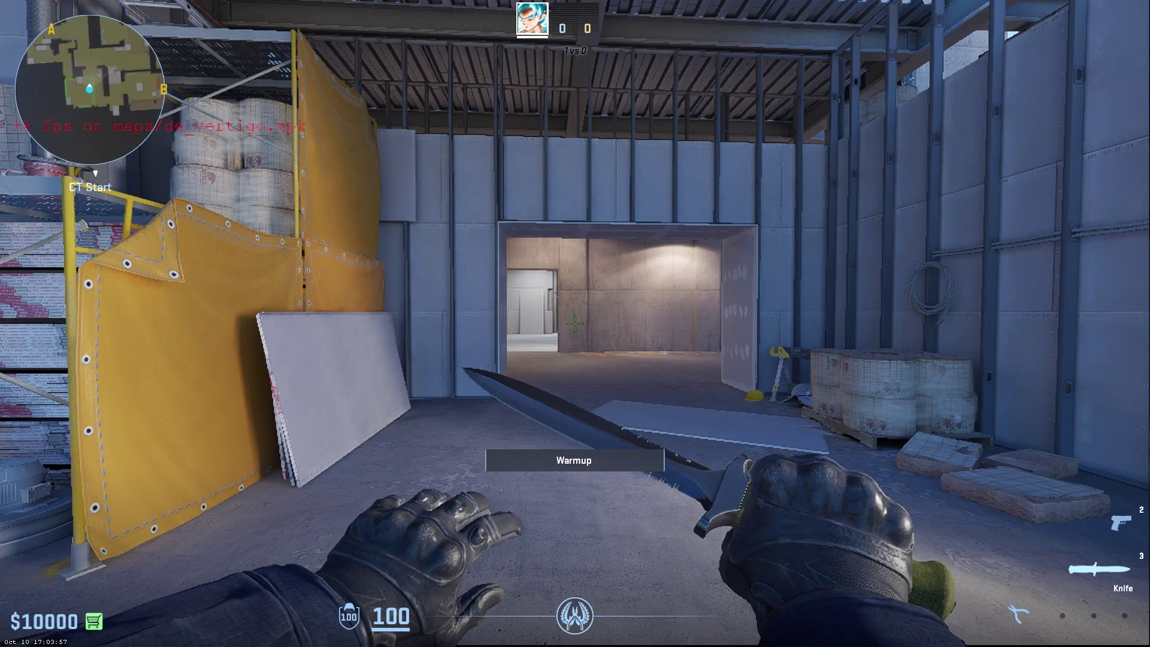
# - Reopen the console, run r_fullscreen_gamma 1.0 and return to the match
pyautogui.press('`')
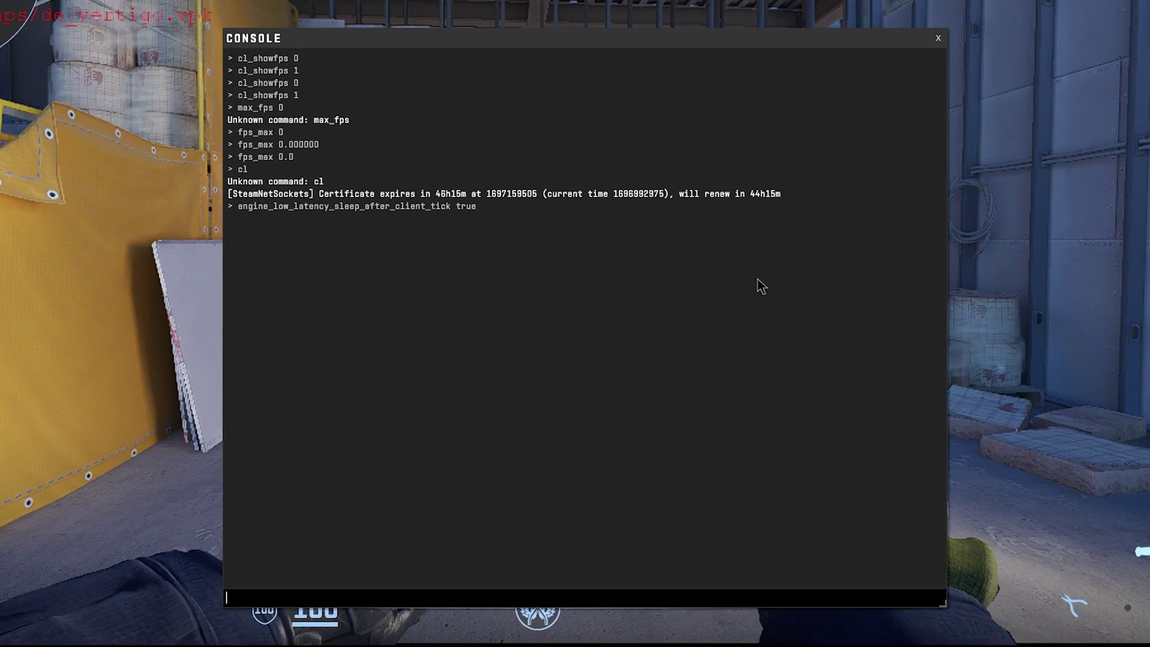
pyautogui.write('r')
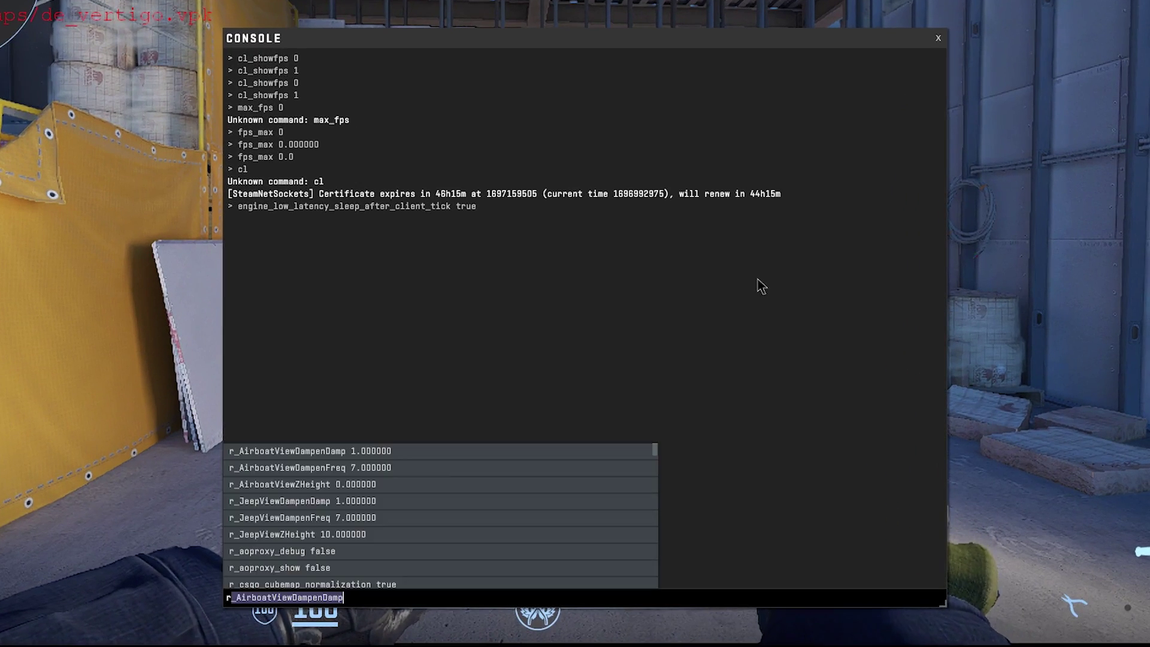
pyautogui.write('_fullscr')
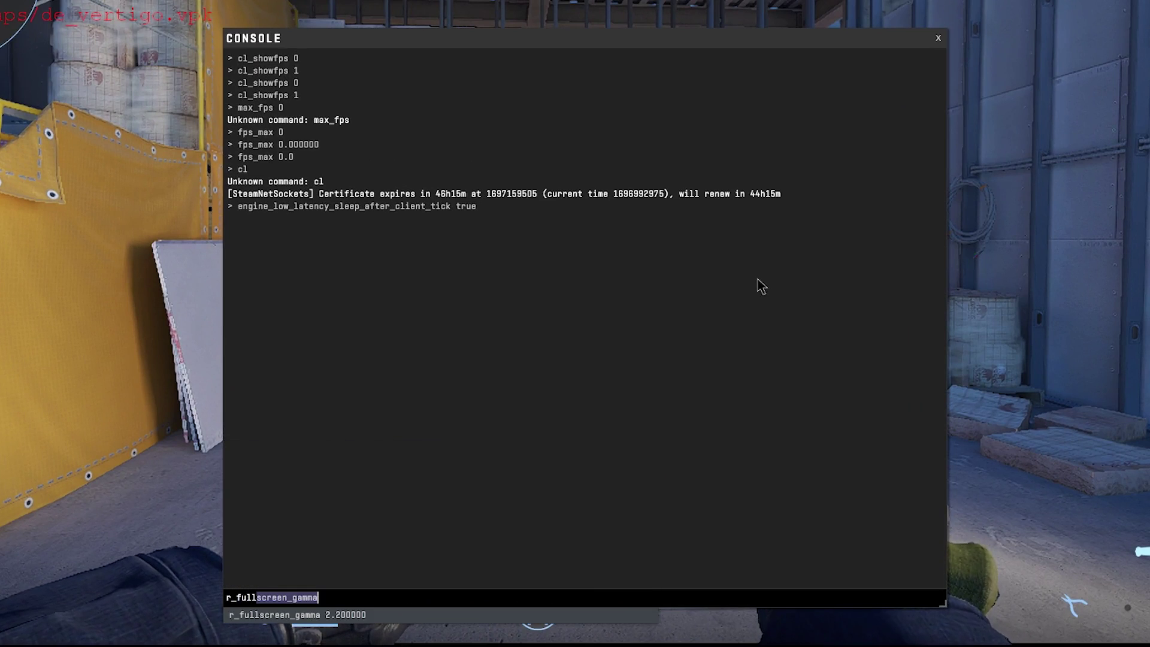
pyautogui.write('een_gamma ')
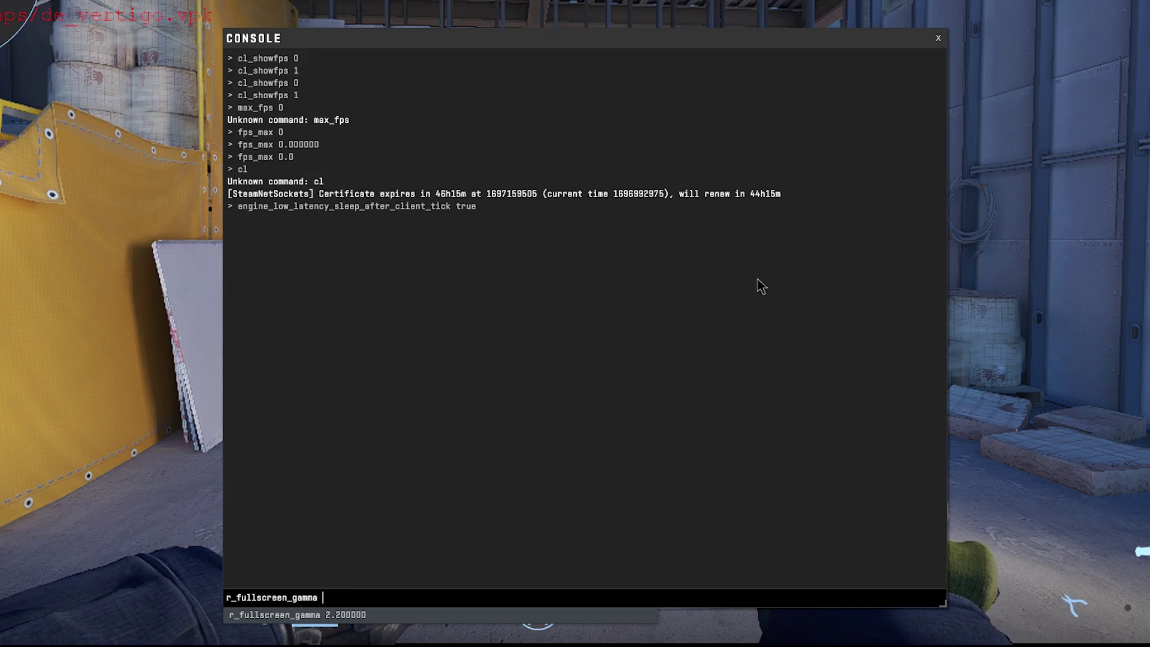
pyautogui.write('1.')
pyautogui.press('Return')
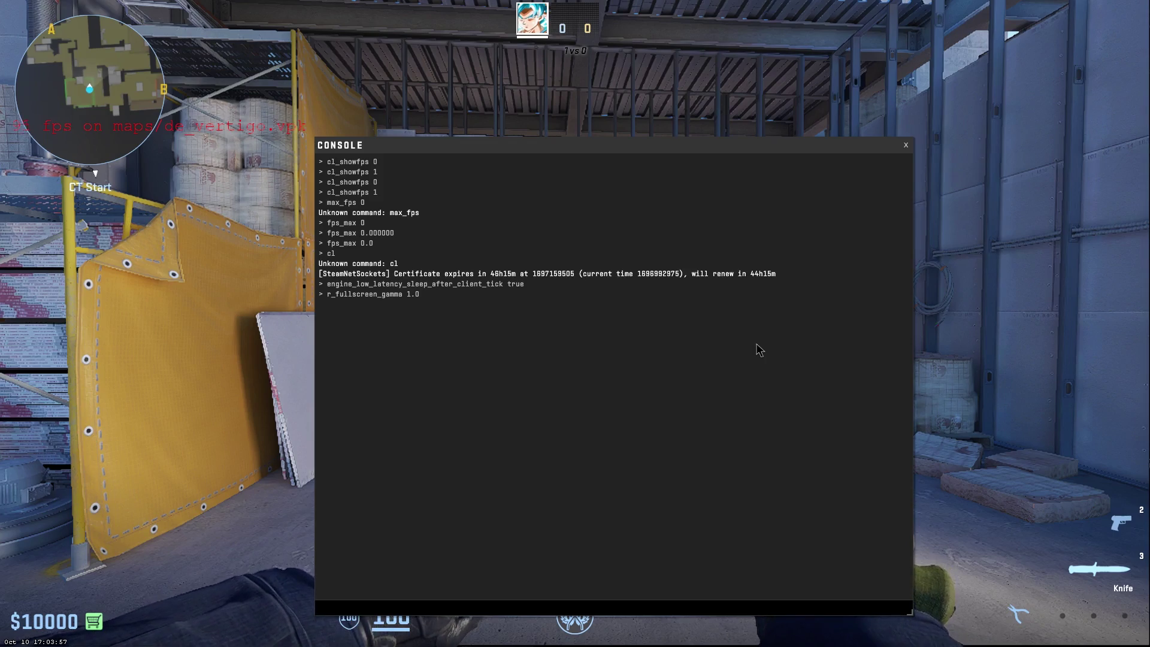
pyautogui.press('`')
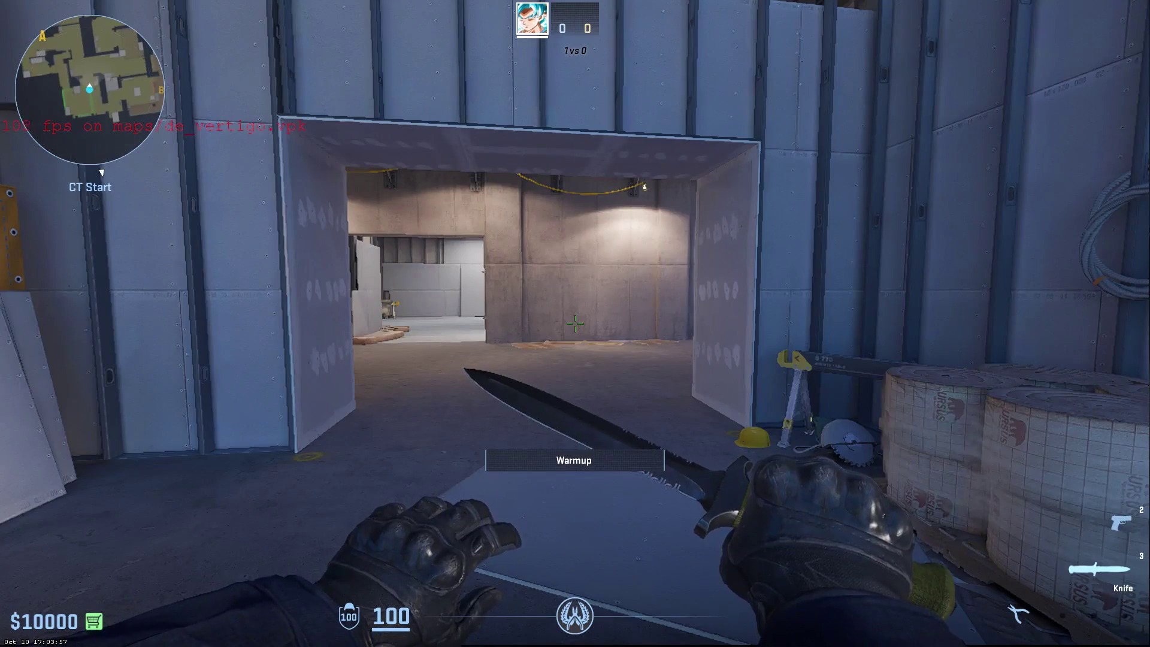
# - Walk around the Vertigo map to check the frame rate and image with the new settings
pyautogui.press('s')
pyautogui.press('w')
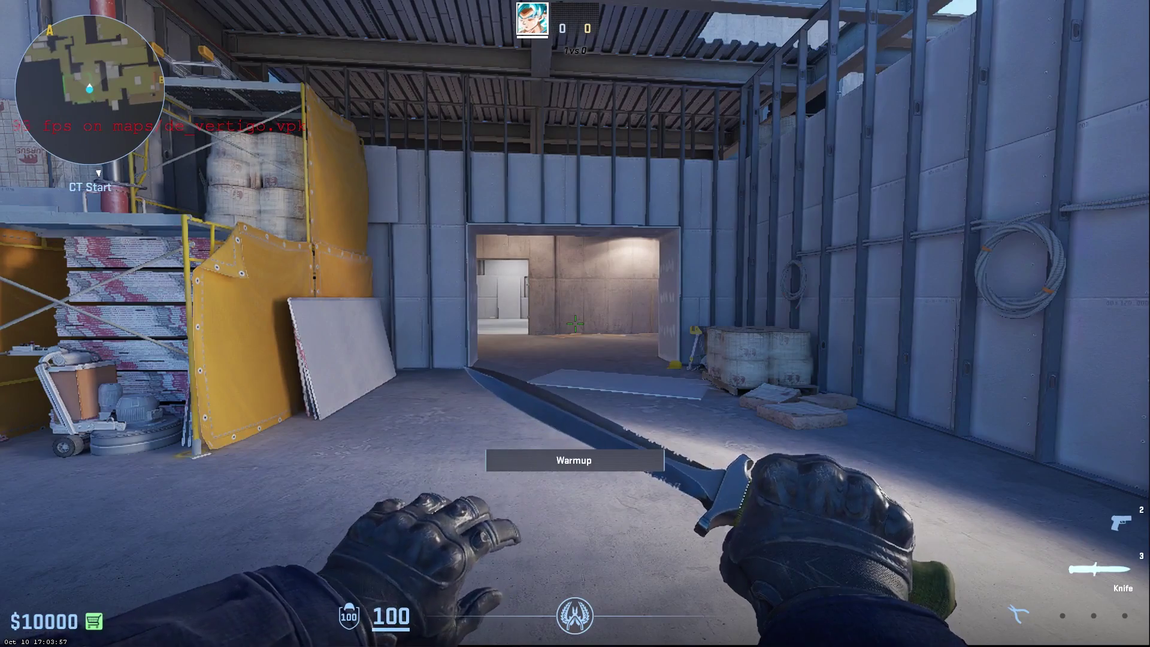
pyautogui.press('w')
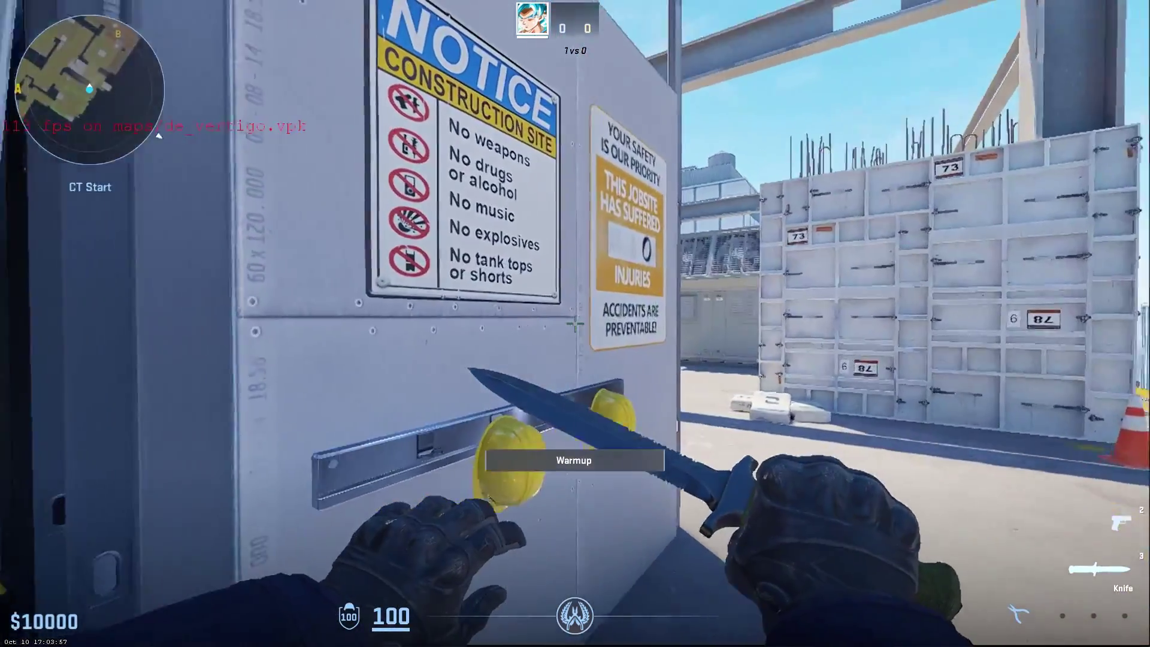